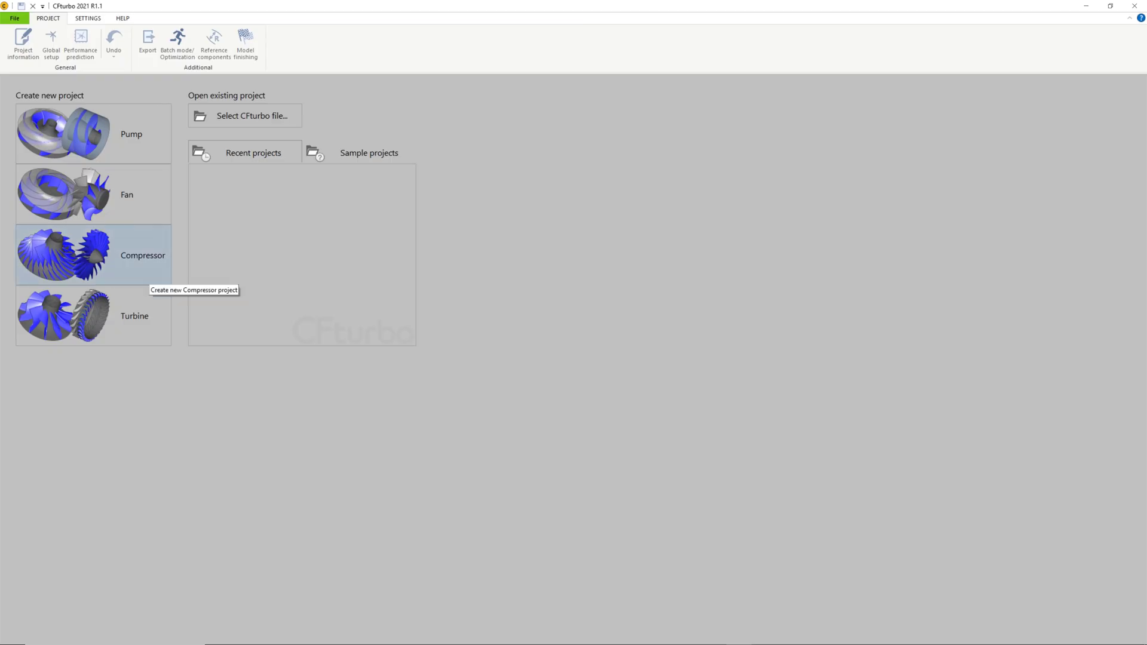
Create a compressor project with a mass flow of 19 kg/s, a total pressure ratio of 1.9 and 19000 revolutions per minute
{"action": "left_click", "coordinate": [150, 277]}
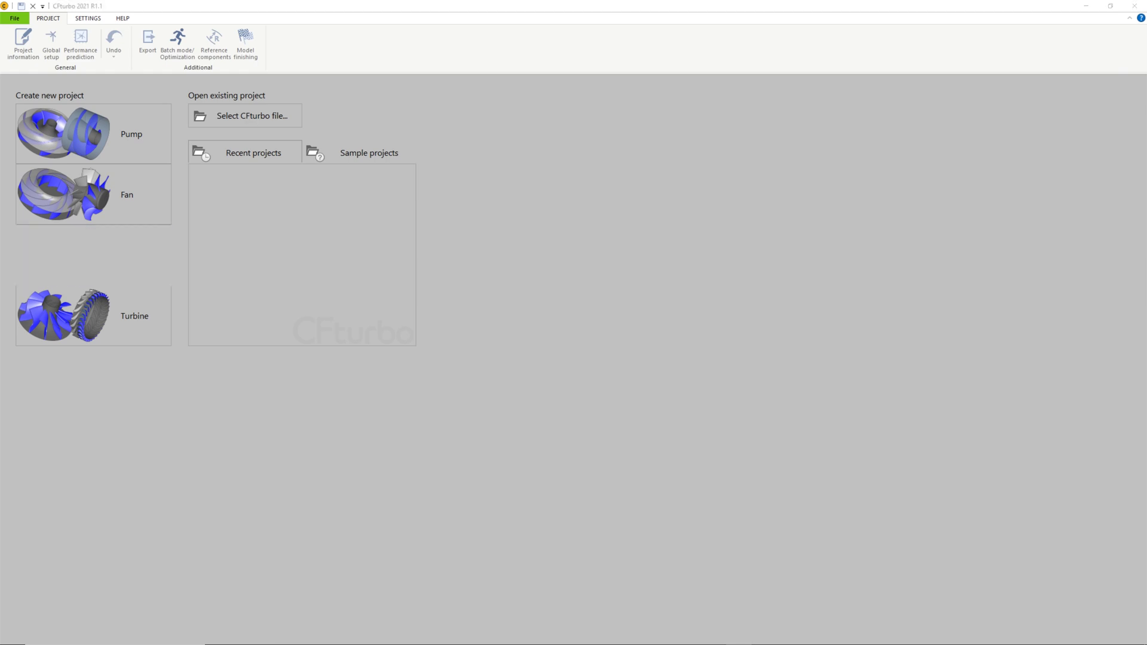
{"action": "left_click", "coordinate": [589, 155]}
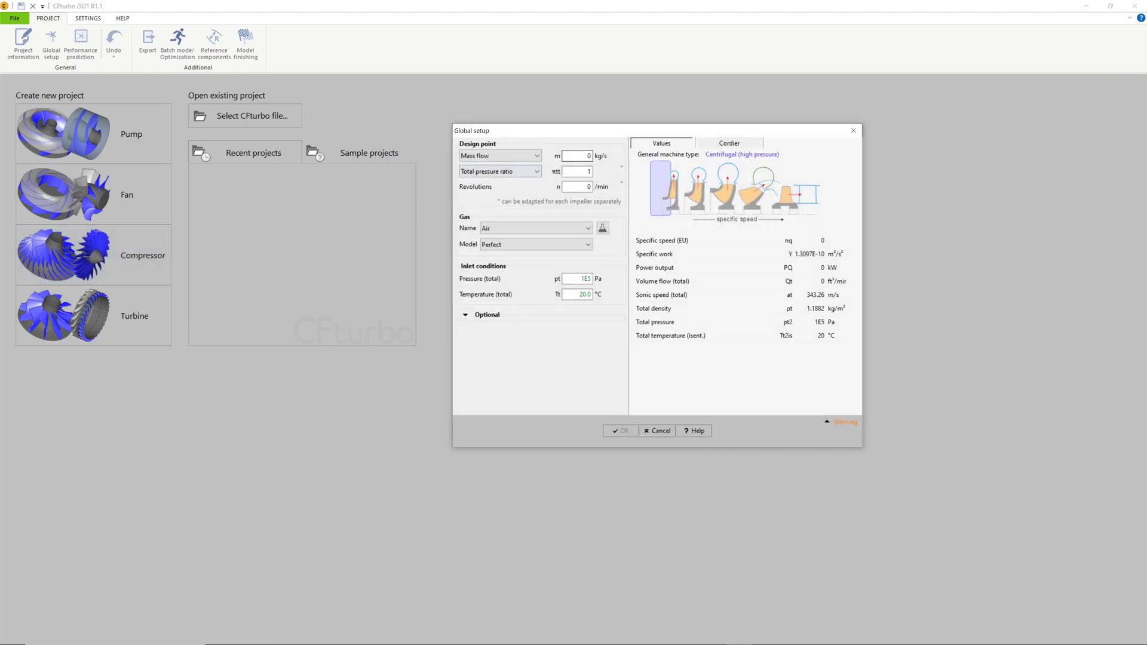
{"action": "double_click", "coordinate": [589, 156]}
{"action": "type", "text": "19"}
{"action": "key", "text": "Tab"}
{"action": "type", "text": "1.9"}
{"action": "key", "text": "Tab"}
{"action": "type", "text": "19000"}
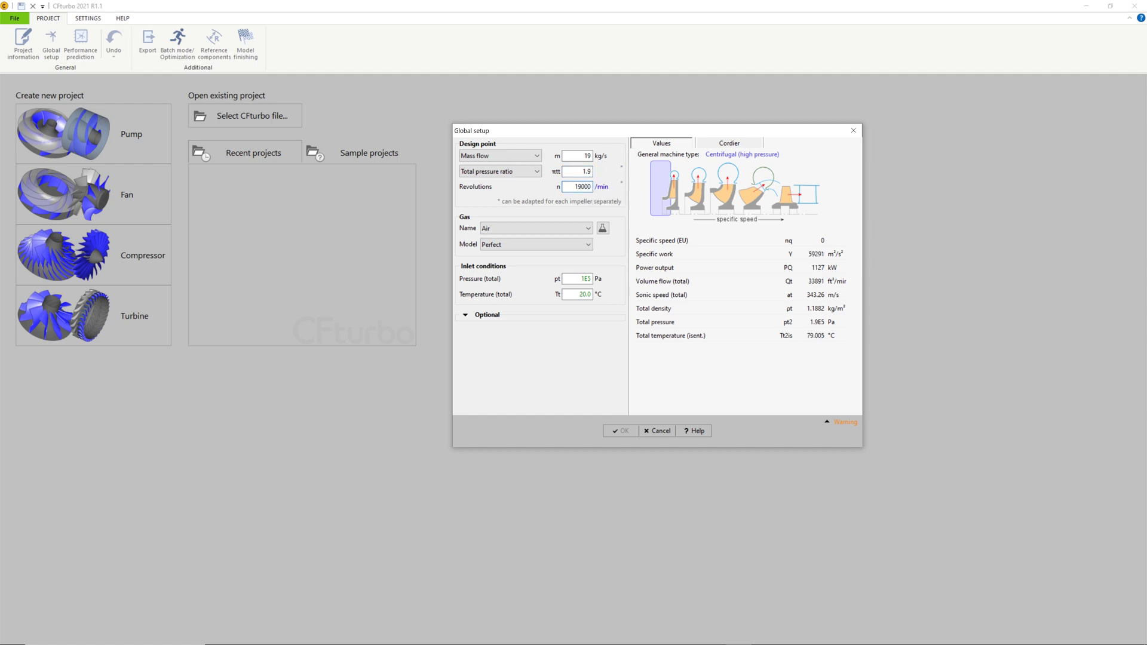
Browse the available gases and examine the fluid properties of air, leaving the fluid database unchanged
{"action": "left_click", "coordinate": [535, 228]}
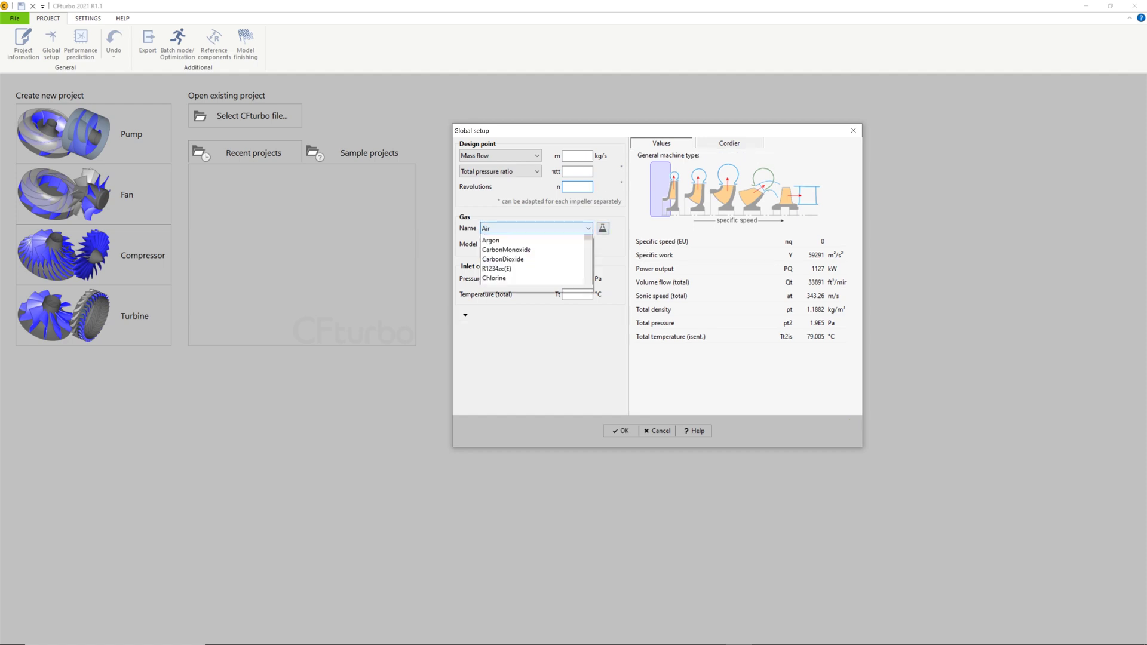
{"action": "scroll", "coordinate": [532, 272], "scroll_direction": "down", "scroll_amount": 5}
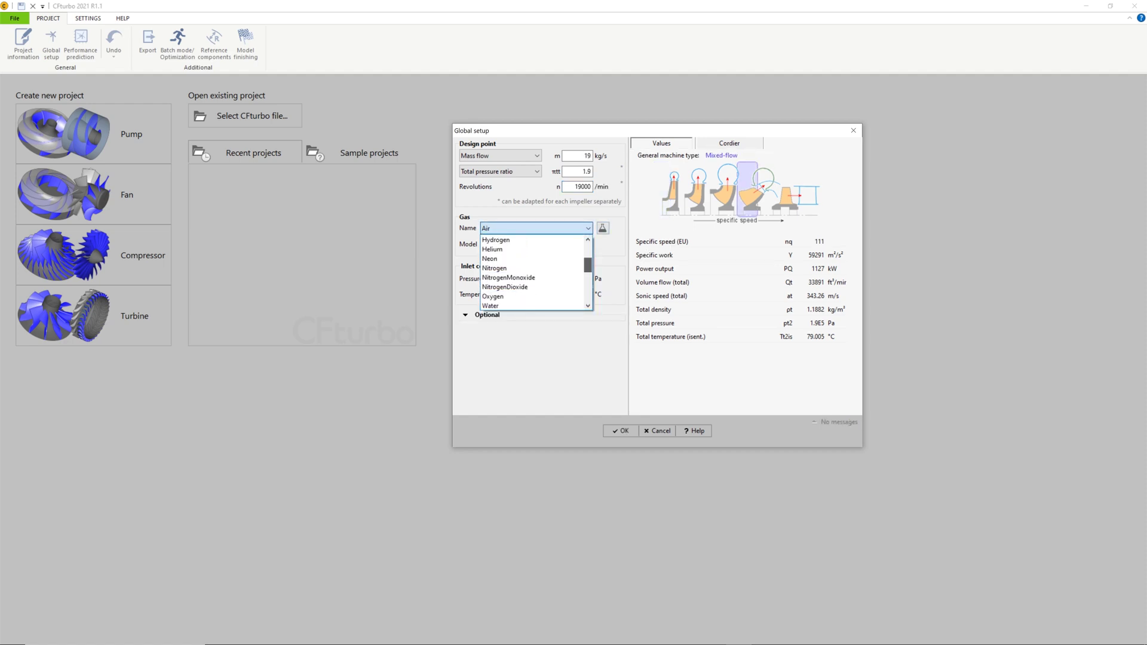
{"action": "scroll", "coordinate": [532, 271], "scroll_direction": "down", "scroll_amount": 3}
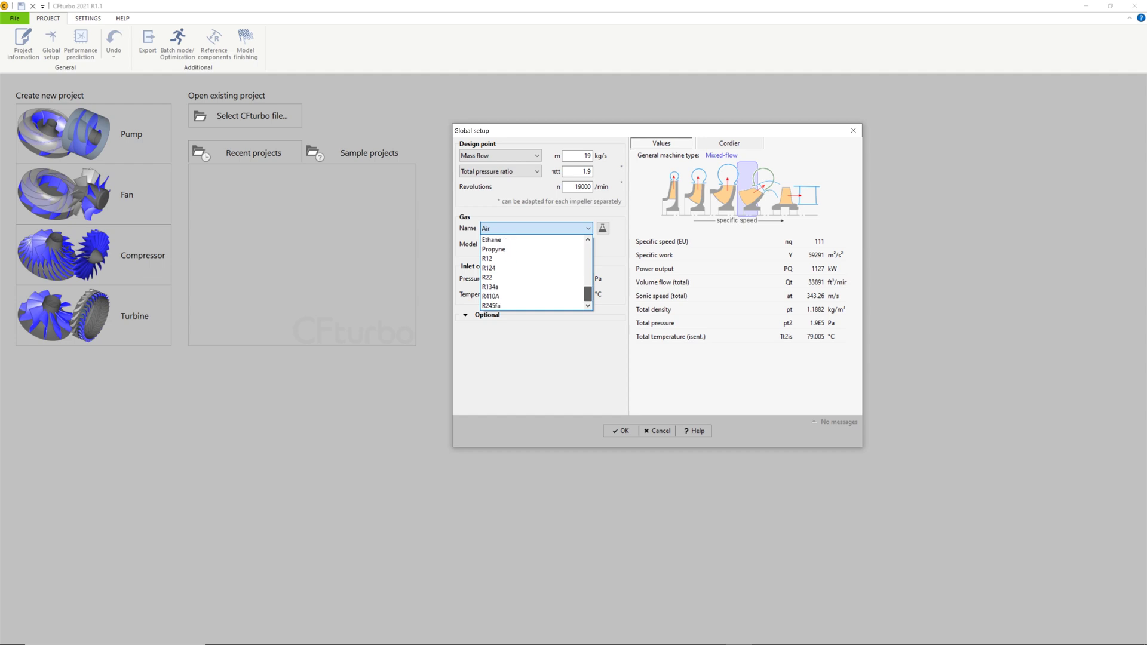
{"action": "scroll", "coordinate": [531, 272], "scroll_direction": "up", "scroll_amount": 8}
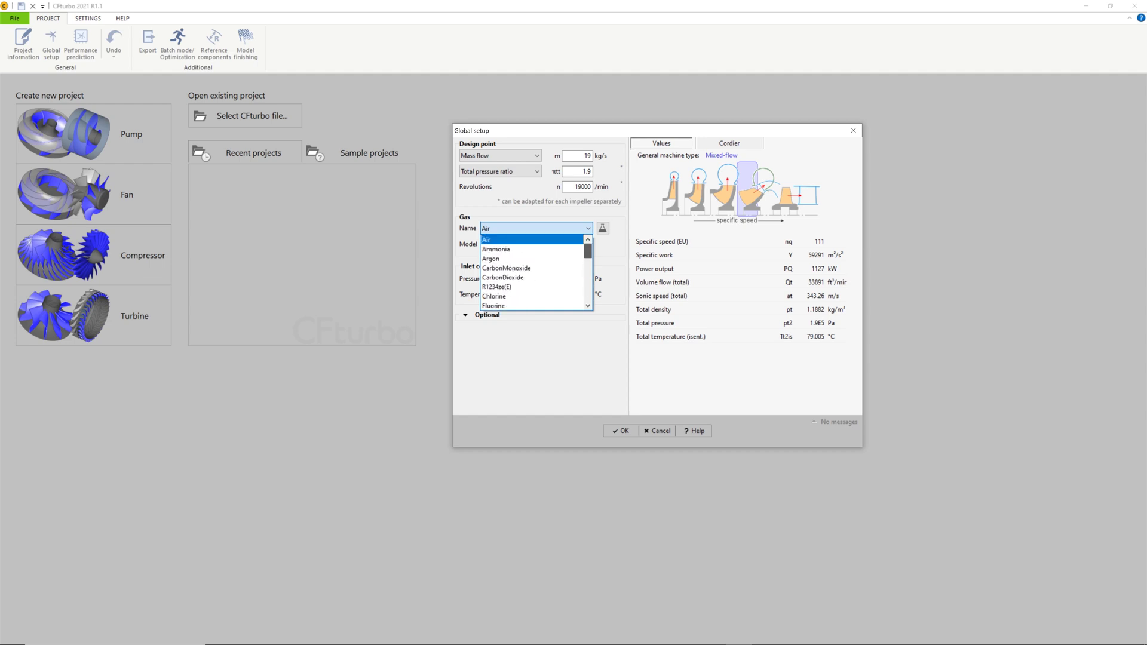
{"action": "left_click", "coordinate": [603, 229]}
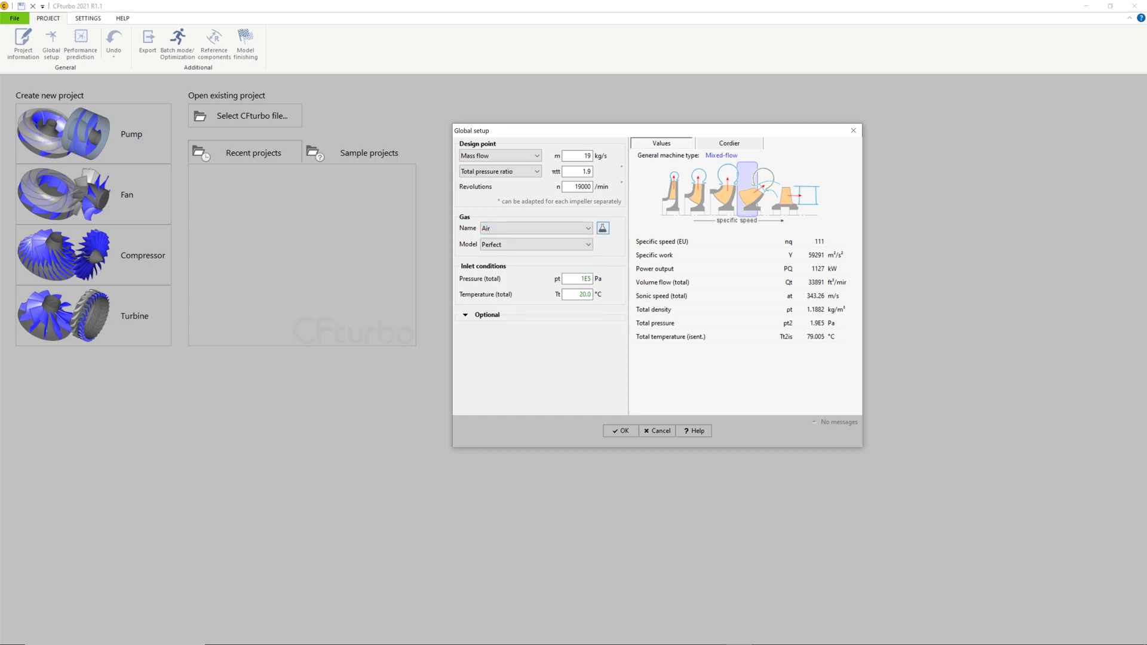
{"action": "left_click", "coordinate": [603, 227]}
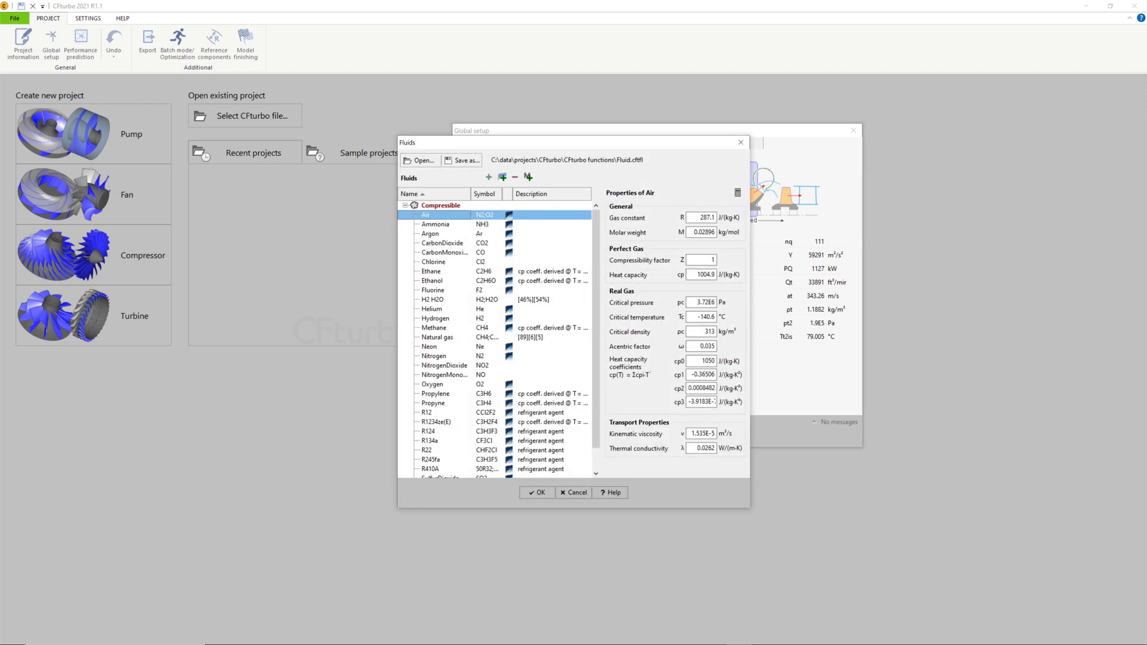
{"action": "scroll", "coordinate": [496, 340], "scroll_direction": "down", "scroll_amount": 2}
{"action": "scroll", "coordinate": [496, 339], "scroll_direction": "up", "scroll_amount": 2}
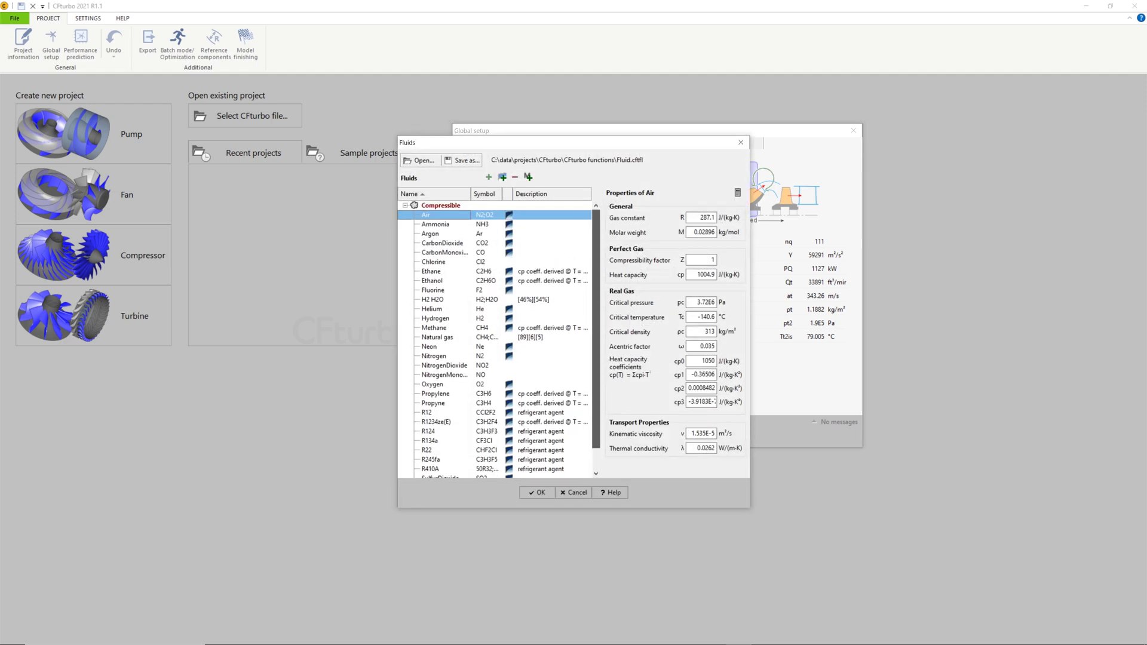
{"action": "left_click", "coordinate": [574, 492]}
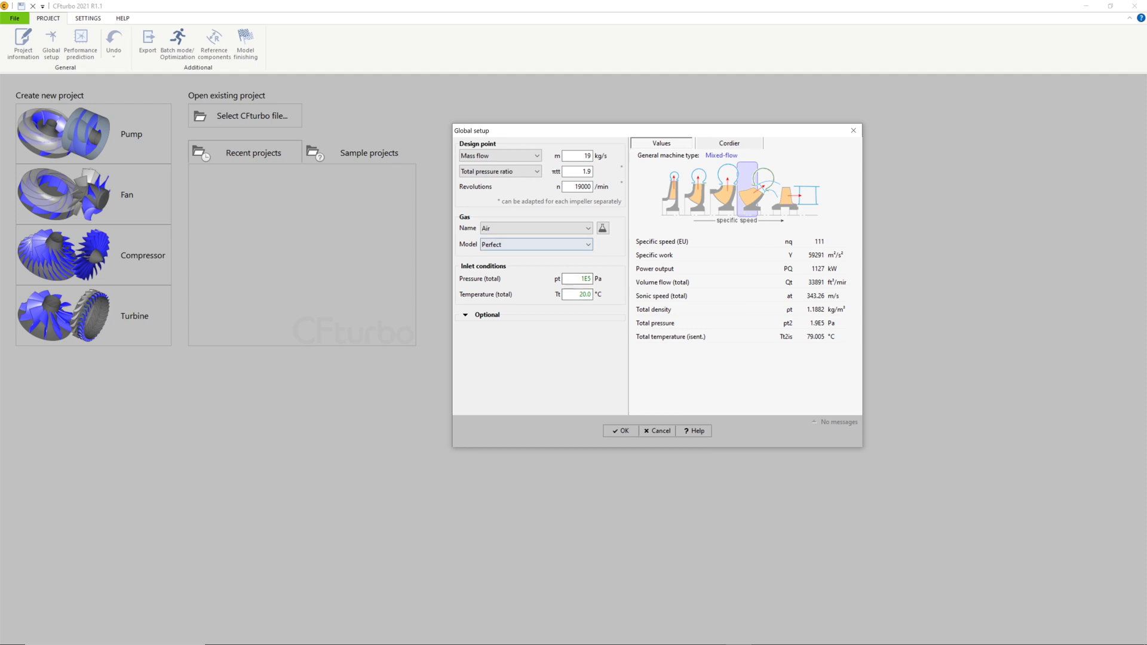
Select the Perfect gas model, check the Cordier diagram and accept the global setup
{"action": "left_click", "coordinate": [573, 244]}
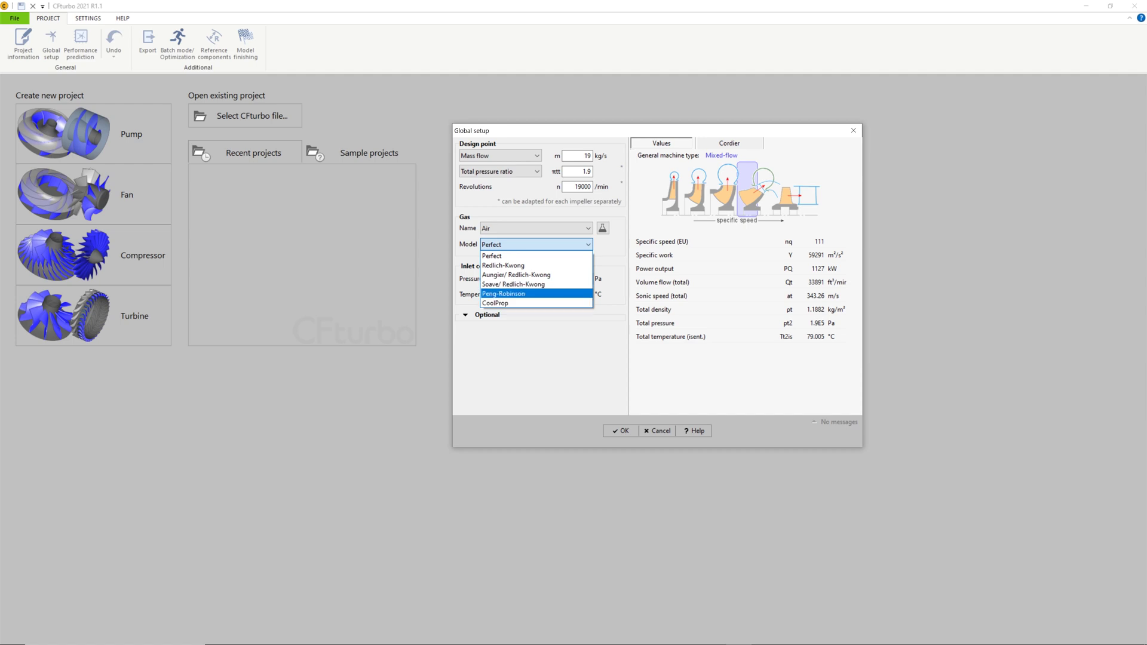
{"action": "left_click", "coordinate": [536, 256]}
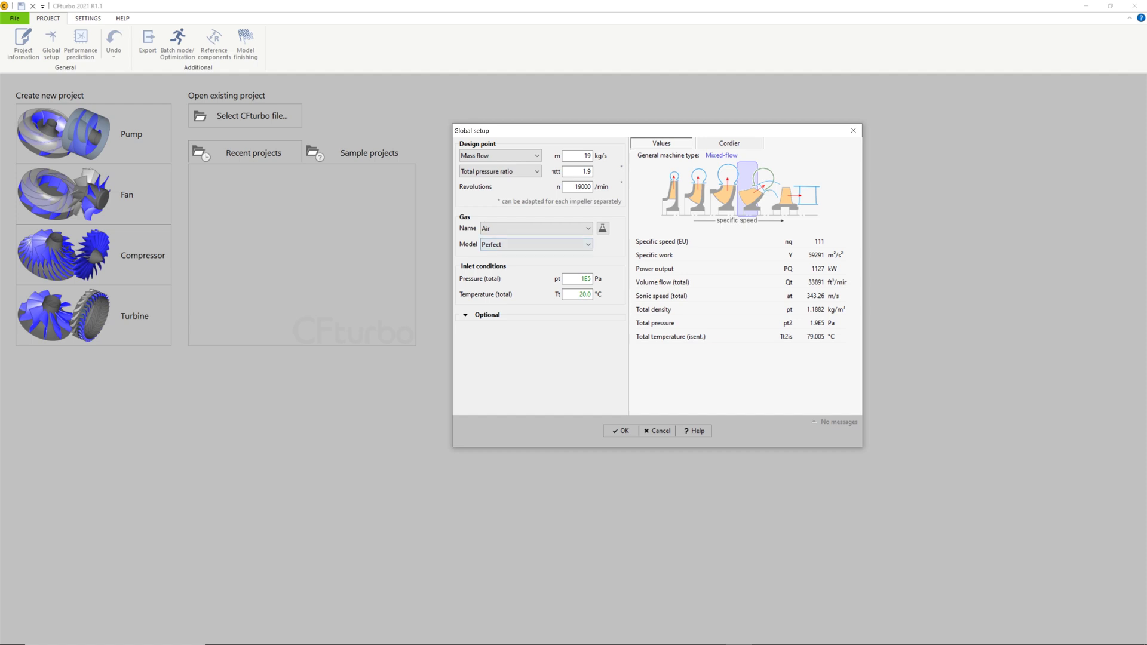
{"action": "left_click", "coordinate": [728, 143]}
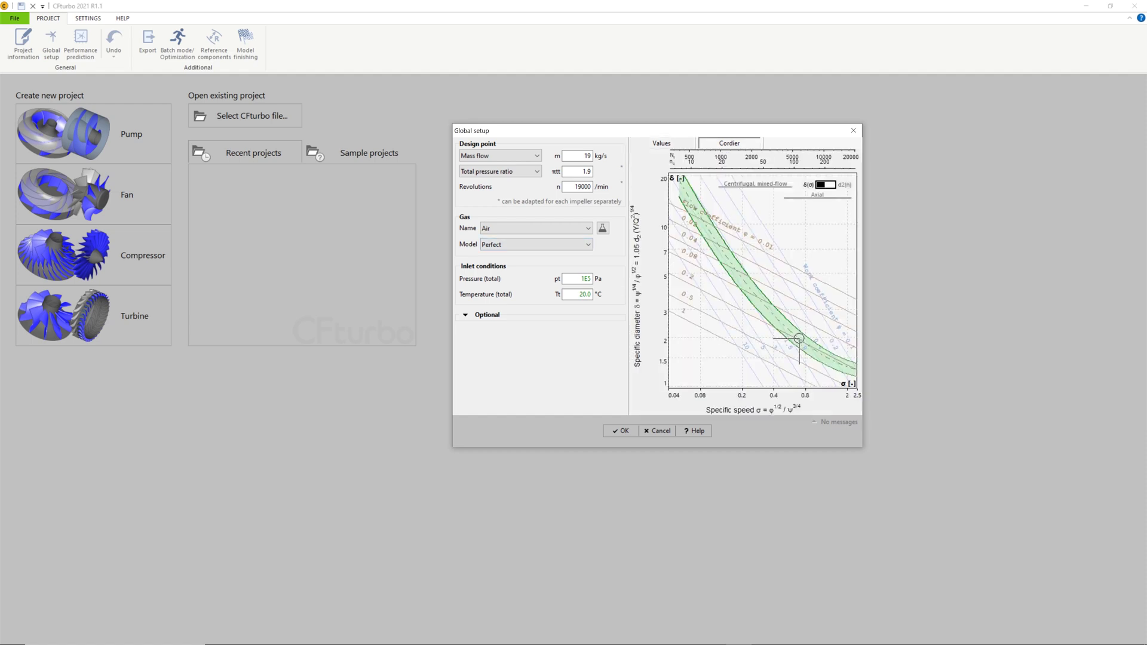
{"action": "left_click", "coordinate": [661, 143]}
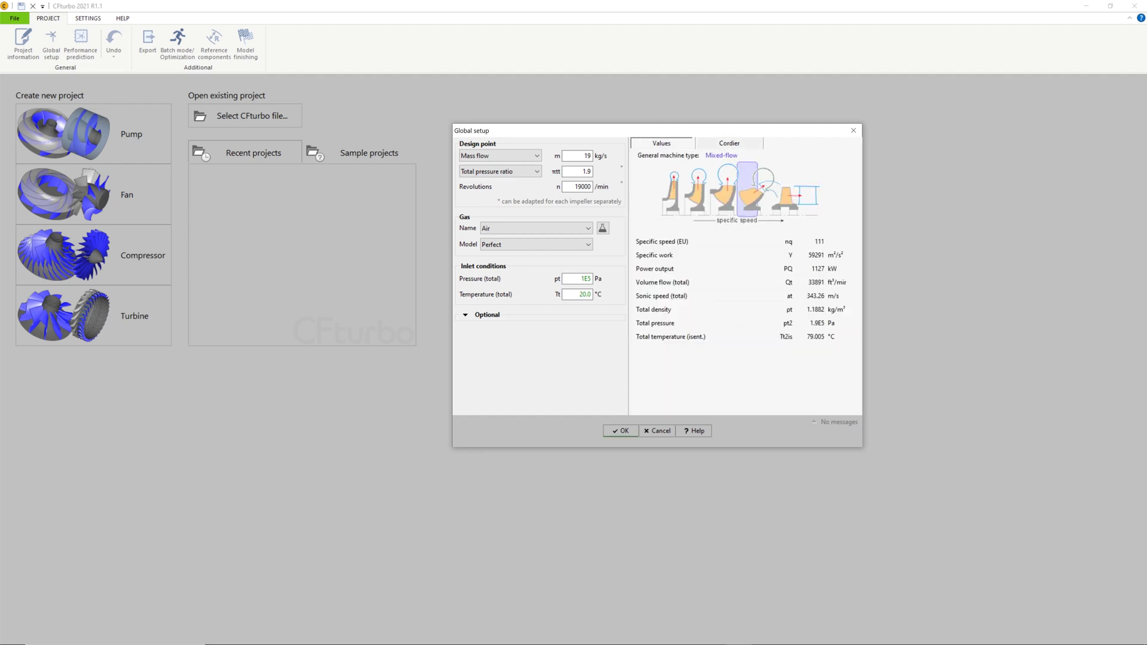
{"action": "key", "text": "Return"}
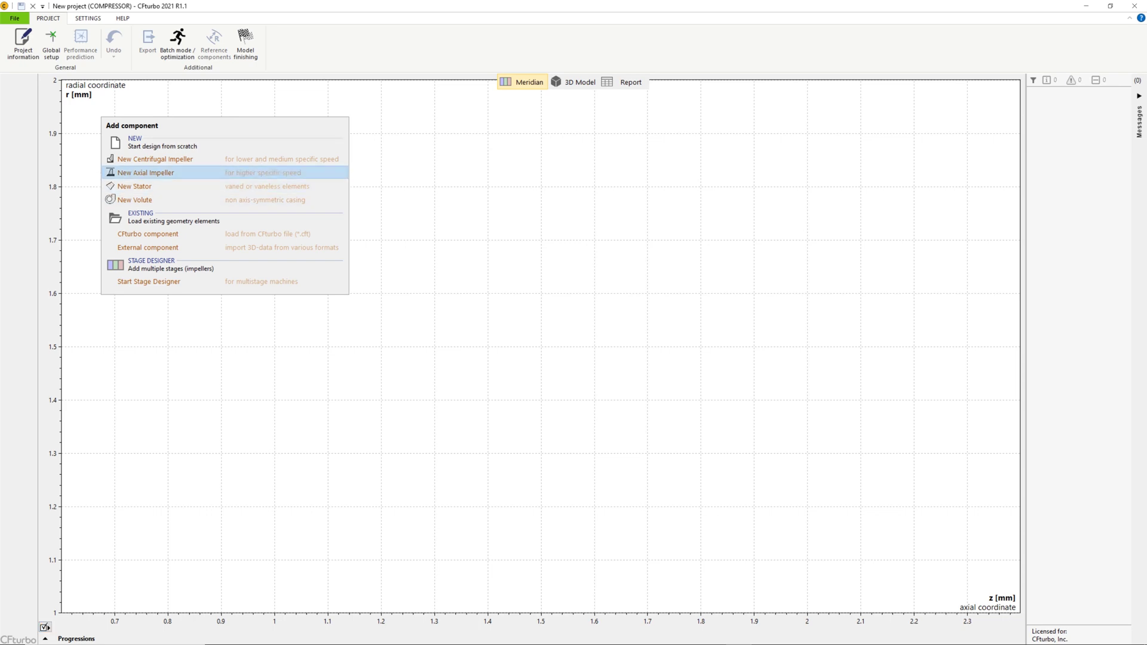
Add a new axial impeller, unshrouded, with a tip clearance of 0.4 mm at both inlet and outlet
{"action": "left_click", "coordinate": [146, 173]}
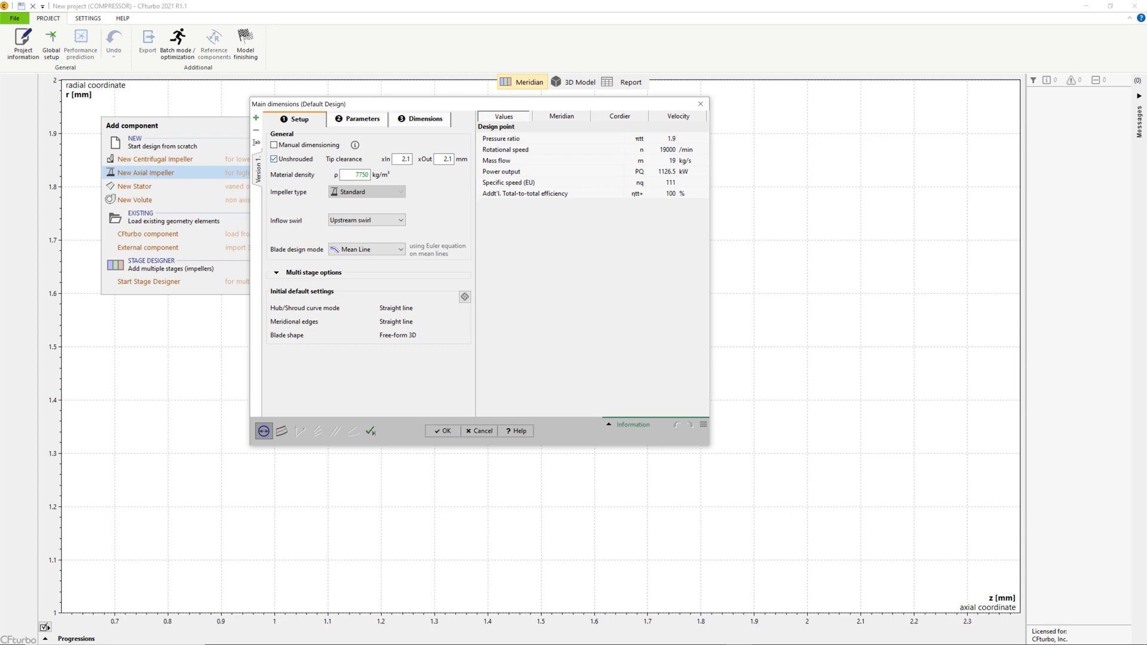
{"action": "left_click", "coordinate": [273, 159]}
{"action": "left_click", "coordinate": [274, 159]}
{"action": "type", "text": "0.4"}
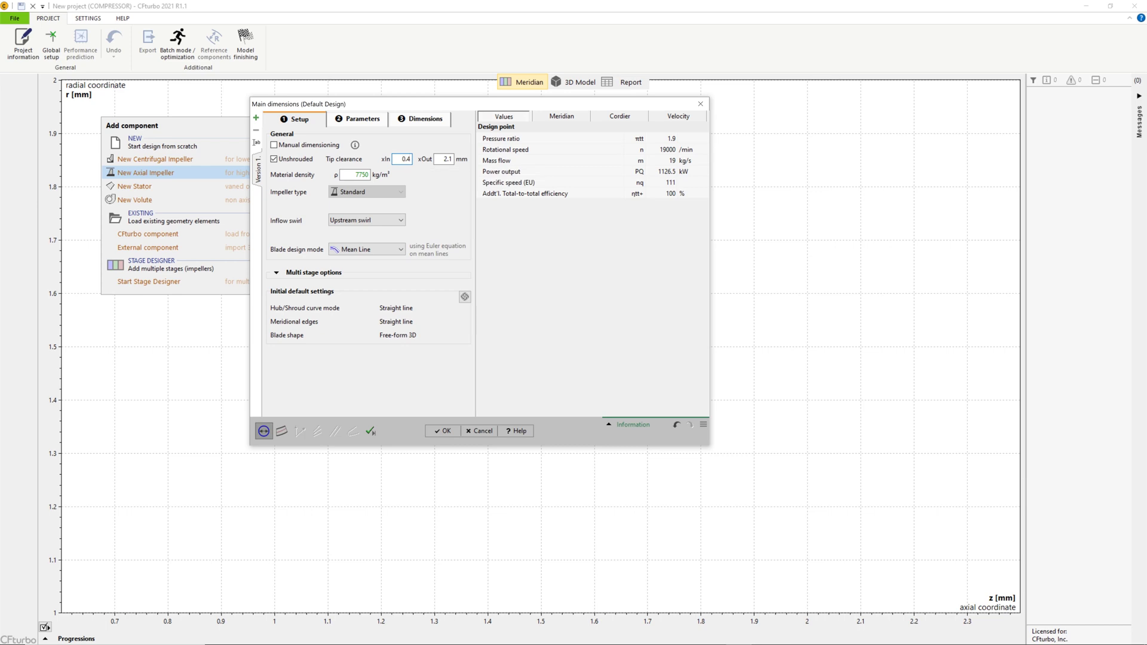
{"action": "key", "text": "Tab"}
{"action": "type", "text": "0.4"}
Set the impeller's blade design mode to Airfoil and show its multi stage options
{"action": "left_click", "coordinate": [367, 249]}
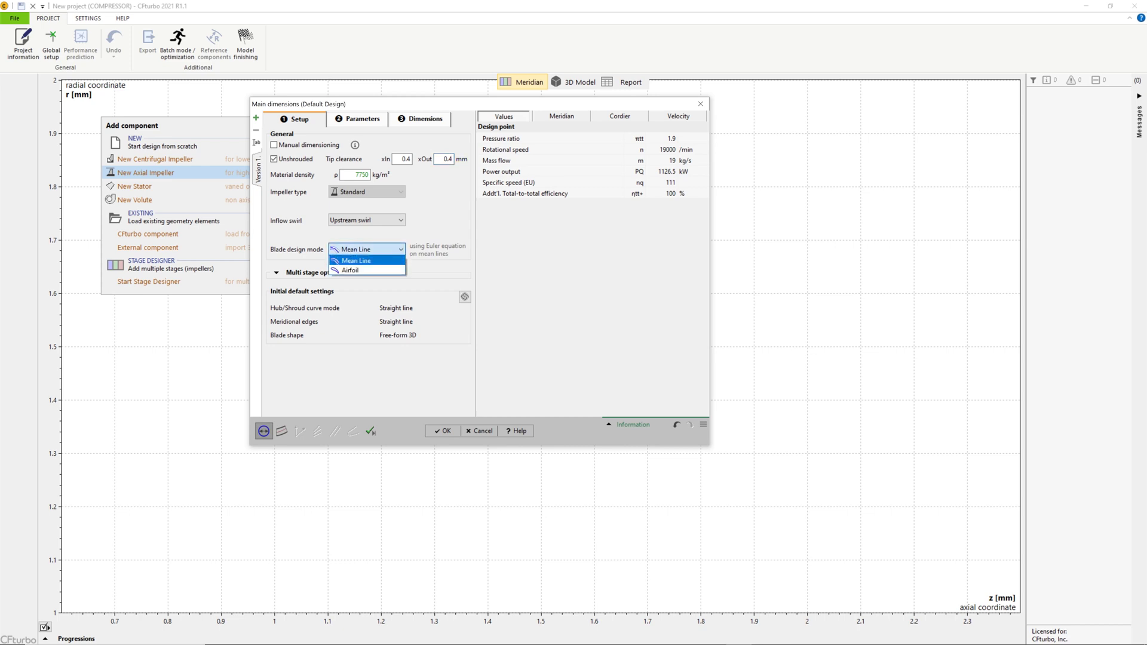
{"action": "left_click", "coordinate": [358, 270]}
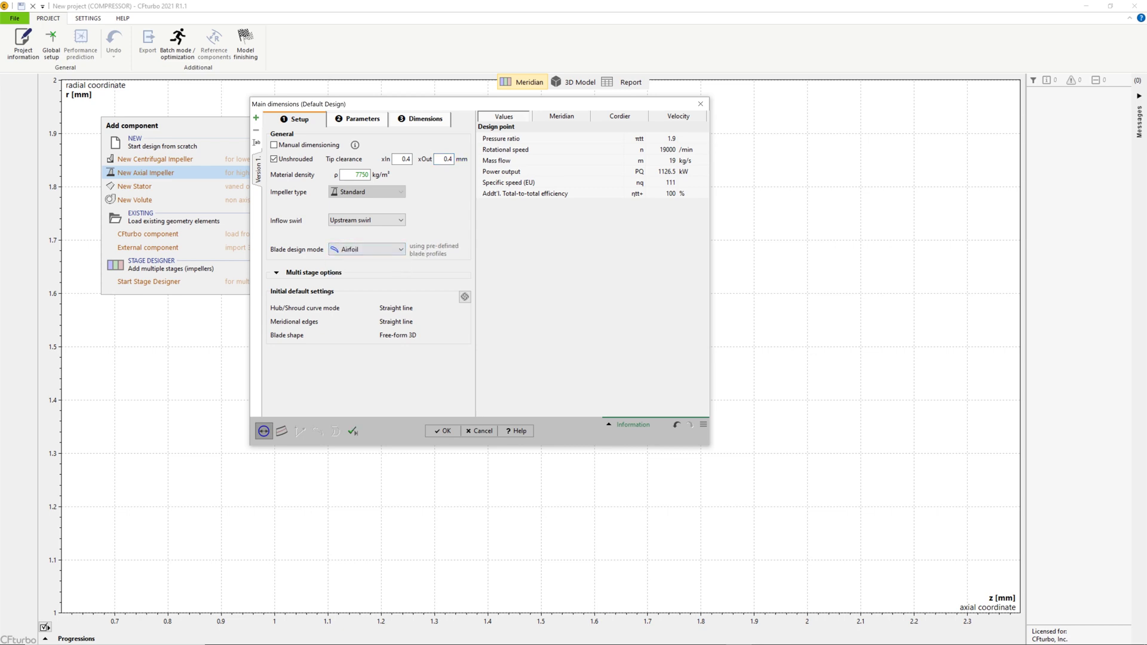
{"action": "left_click", "coordinate": [276, 272]}
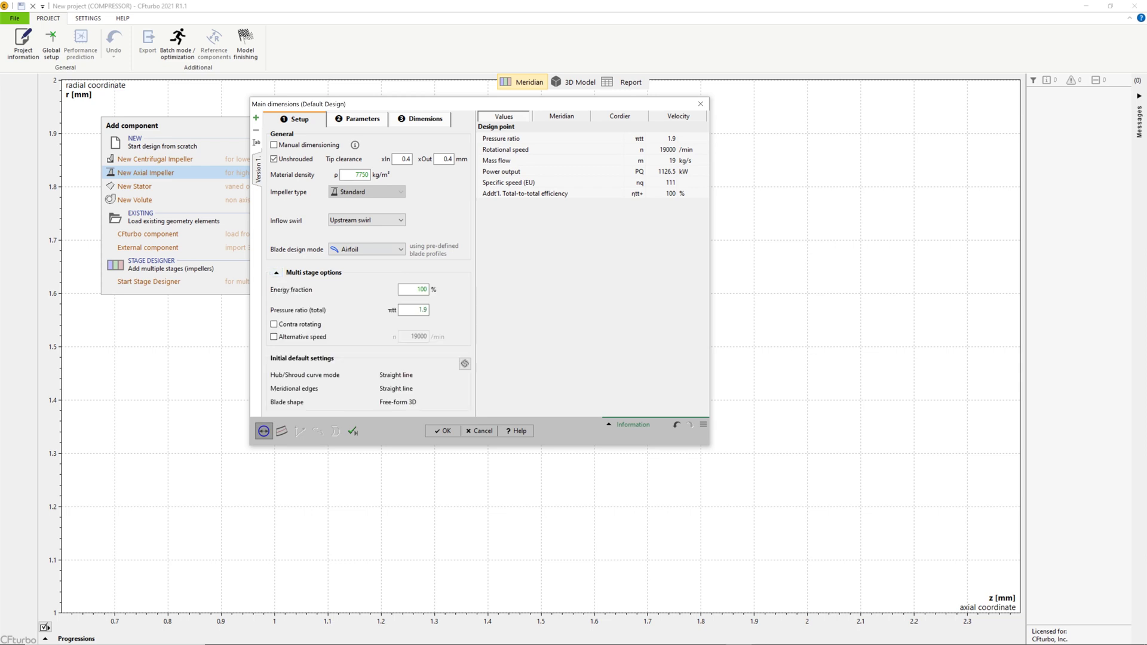
Inspect the approximation function of the impeller's work coefficient and set the coefficient to 0.577
{"action": "left_click", "coordinate": [356, 119]}
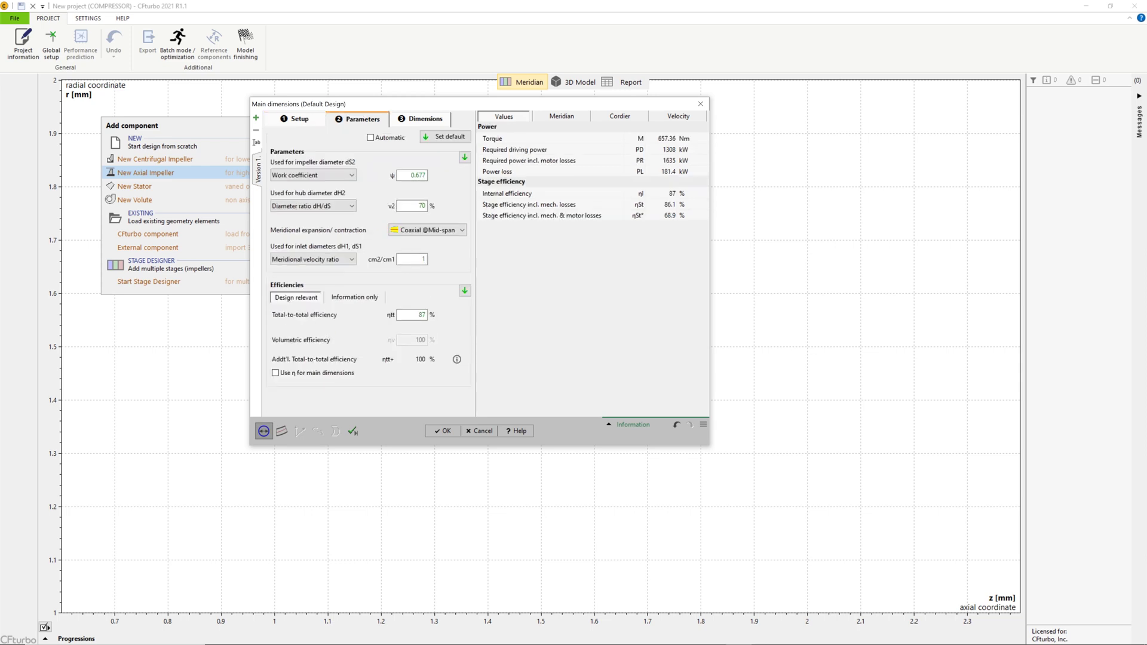
{"action": "left_click", "coordinate": [411, 175]}
{"action": "left_click", "coordinate": [435, 176]}
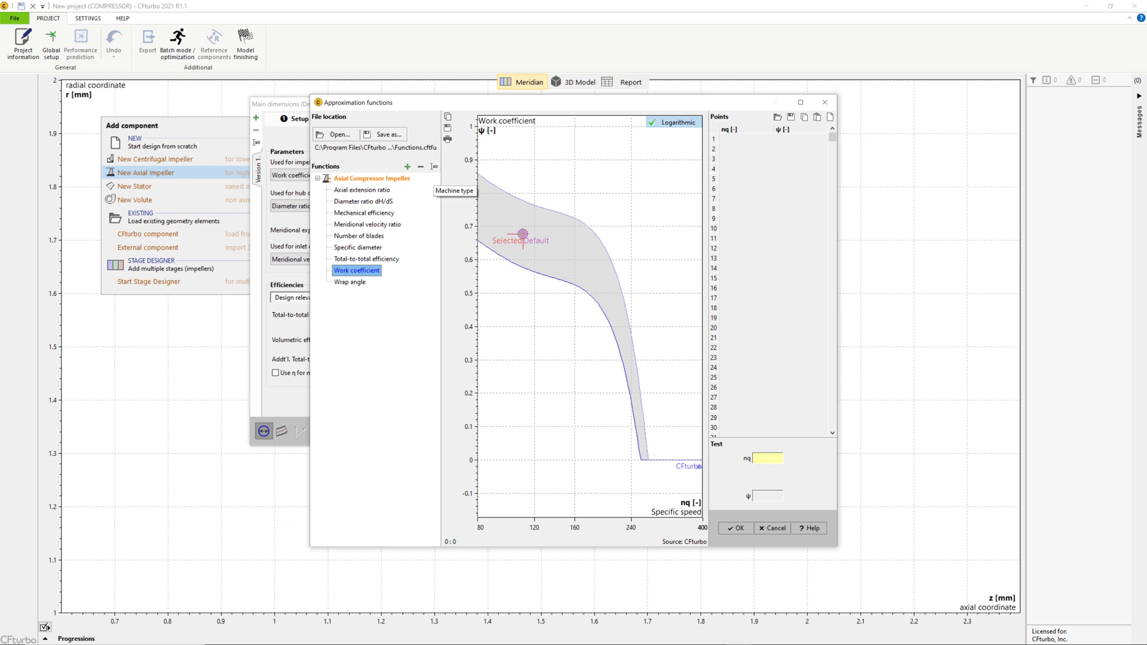
{"action": "left_click", "coordinate": [767, 458]}
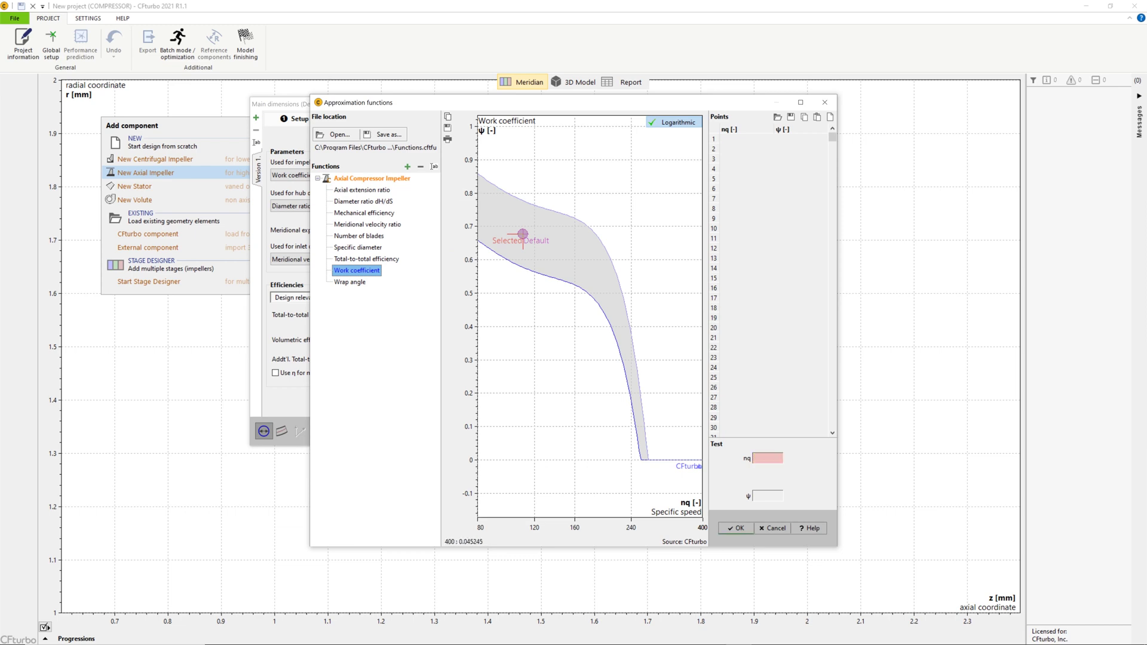
{"action": "key", "text": "Escape"}
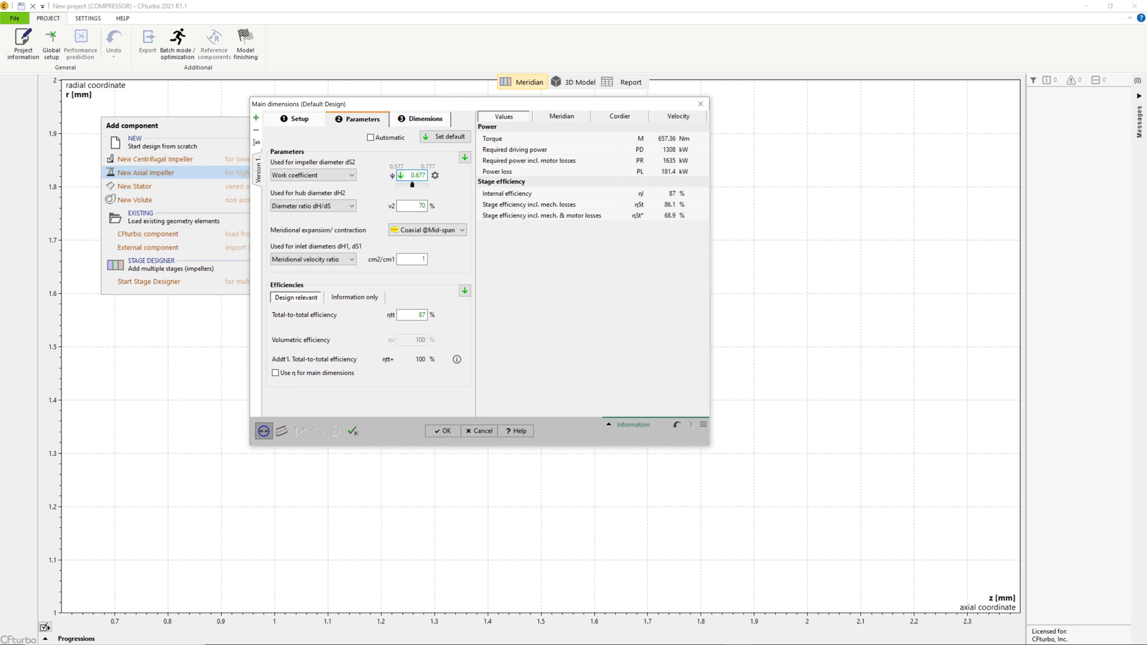
{"action": "left_click_drag", "start_coordinate": [412, 185], "coordinate": [397, 185]}
Check the hub diameter ratio, meridional velocity ratio and total-to-total efficiency of the impeller
{"action": "left_click", "coordinate": [419, 205]}
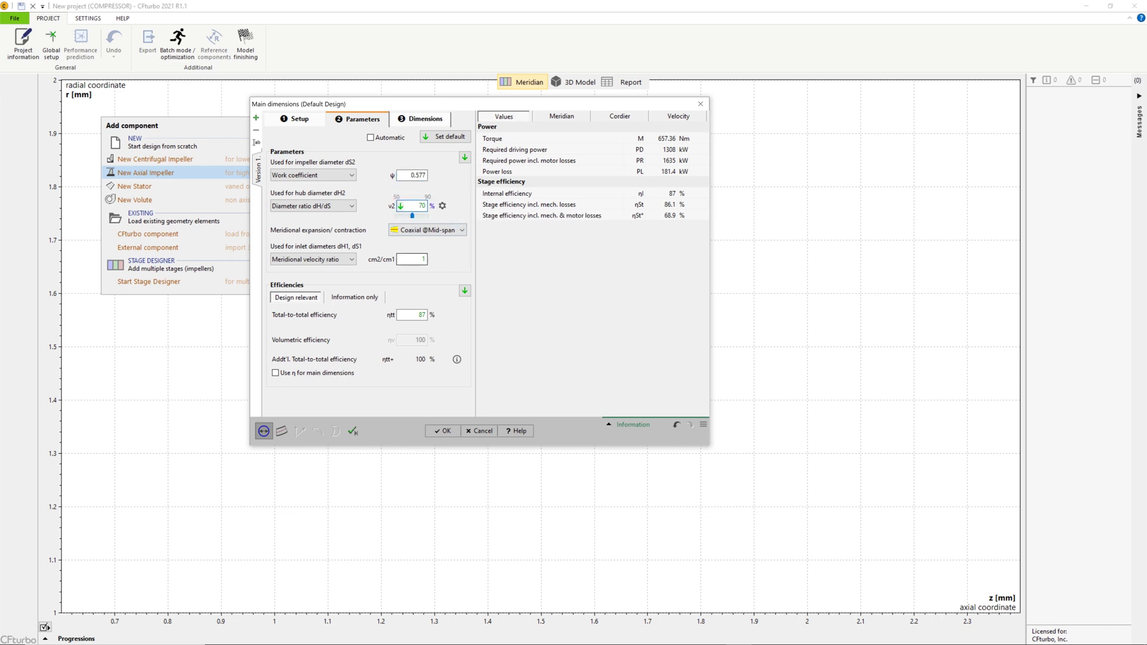
{"action": "left_click", "coordinate": [423, 259]}
{"action": "left_click", "coordinate": [420, 314]}
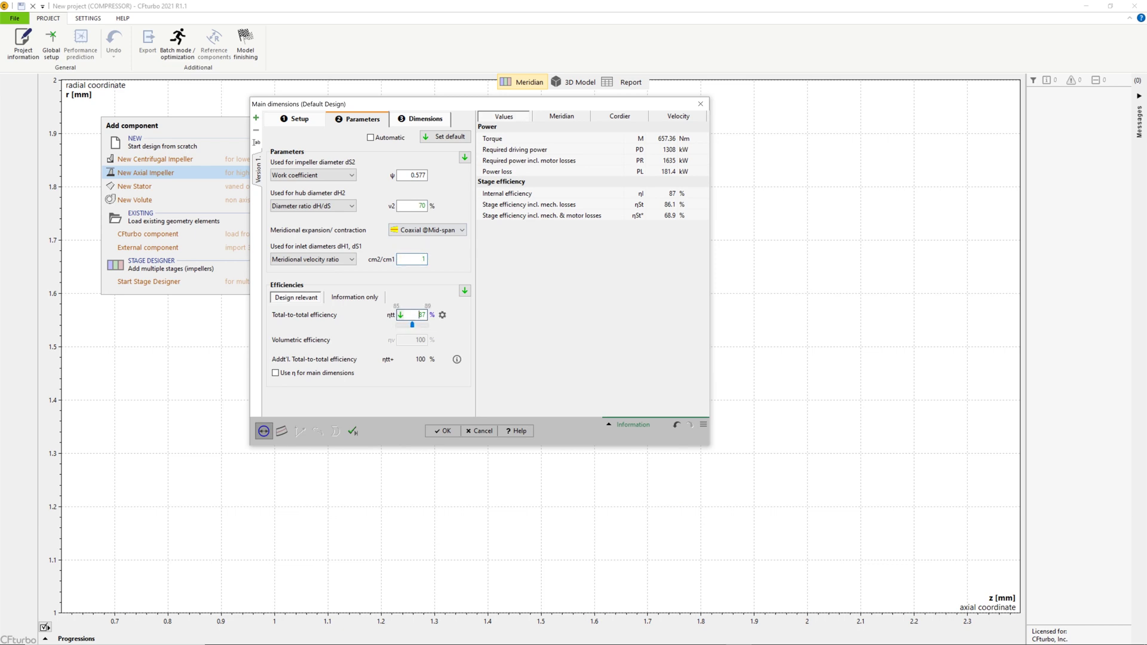
{"action": "key", "text": "Tab"}
Calculate the main dimensions and set the hub inlet diameter to 302 mm, hub outlet to 331 mm and shroud outlet to 472 mm
{"action": "left_click", "coordinate": [420, 119]}
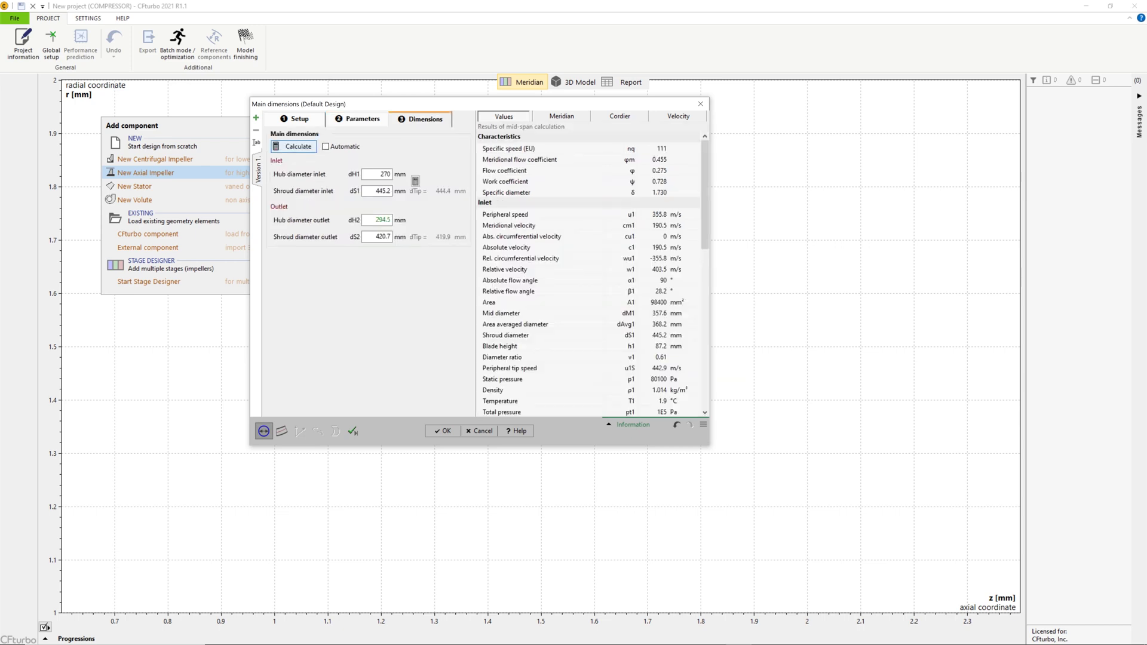
{"action": "left_click", "coordinate": [292, 146]}
{"action": "left_click", "coordinate": [376, 174]}
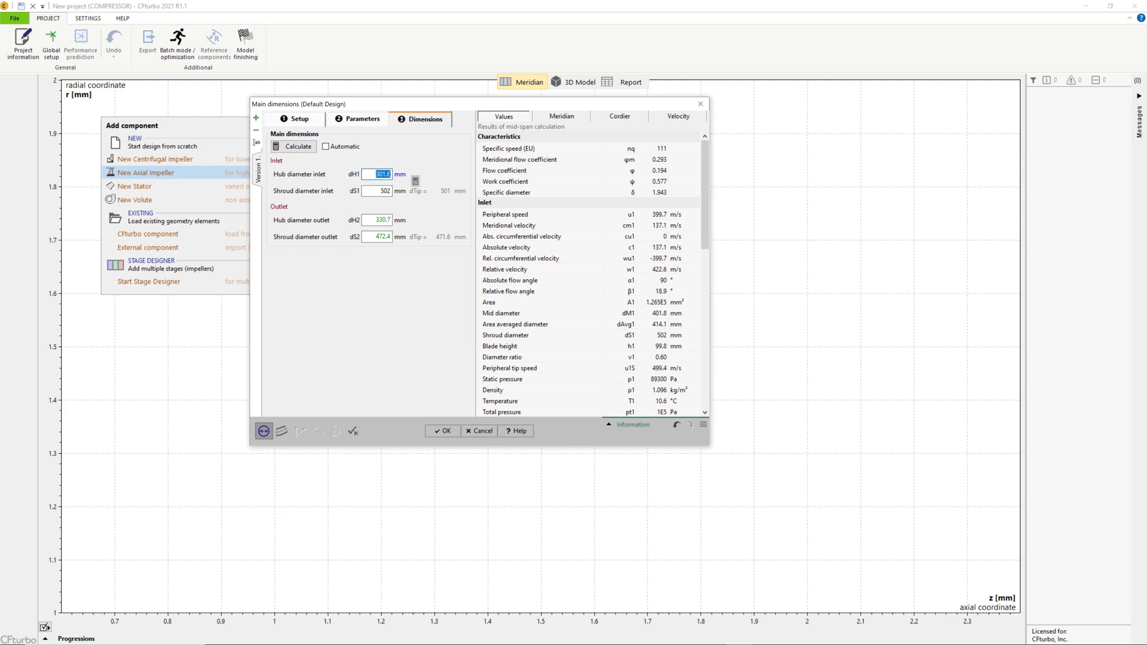
{"action": "type", "text": "302"}
{"action": "key", "text": "Tab"}
{"action": "key", "text": "Tab"}
{"action": "type", "text": "331"}
{"action": "key", "text": "Tab"}
{"action": "type", "text": "472"}
Review the calculated outlet and global values of the impeller and accept its main dimensions
{"action": "left_click", "coordinate": [561, 116]}
{"action": "left_click_drag", "start_coordinate": [705, 194], "coordinate": [704, 269]}
{"action": "scroll", "coordinate": [588, 274], "scroll_direction": "down", "scroll_amount": 5}
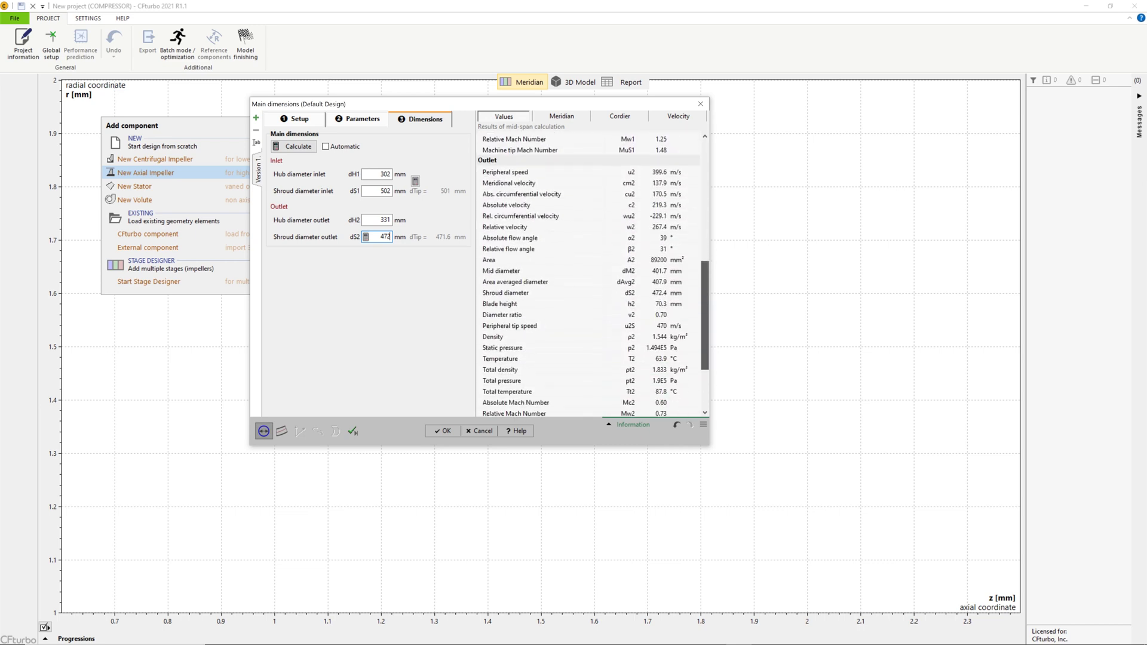
{"action": "scroll", "coordinate": [589, 274], "scroll_direction": "down", "scroll_amount": 4}
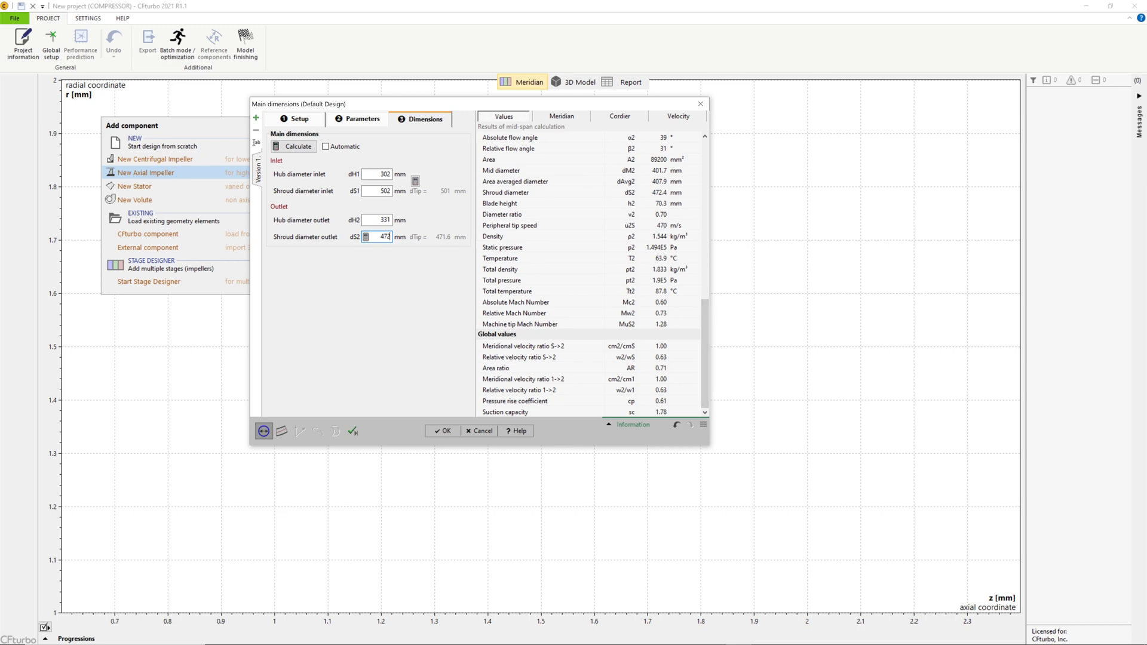
{"action": "key", "text": "Return"}
Open the meridional contour and move the outlet end of the midline to an axial position of 150 mm
{"action": "left_click", "coordinate": [281, 431]}
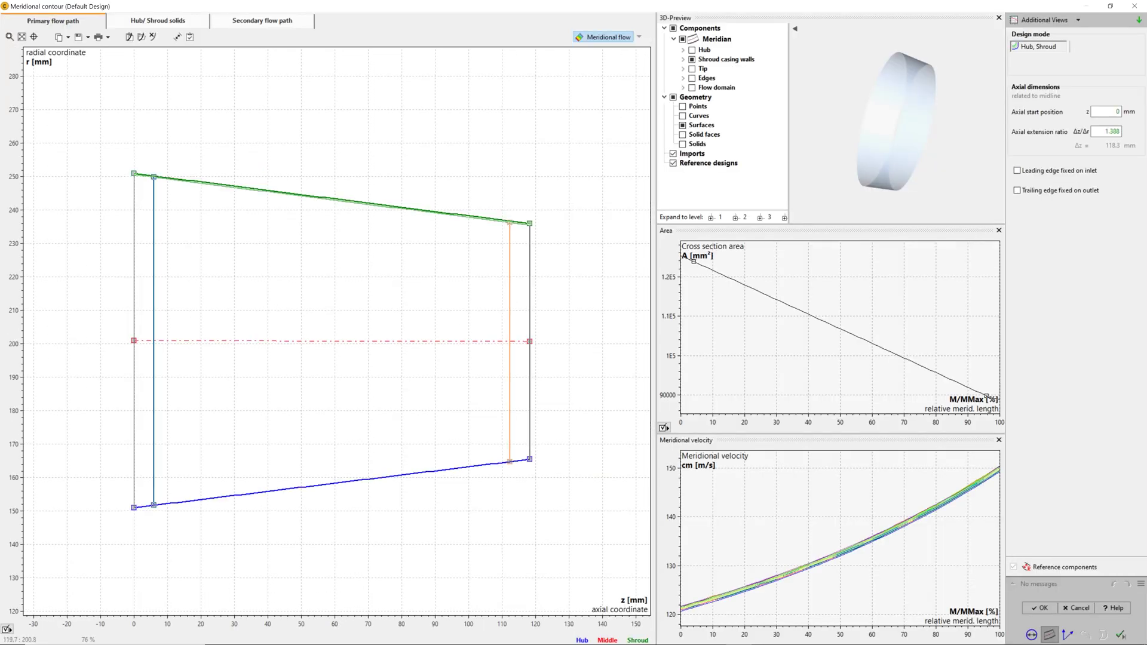
{"action": "mouse_move", "coordinate": [532, 342]}
{"action": "left_mouse_down"}
{"action": "mouse_move", "coordinate": [573, 341]}
{"action": "mouse_move", "coordinate": [464, 339]}
{"action": "mouse_move", "coordinate": [536, 342]}
{"action": "left_mouse_up"}
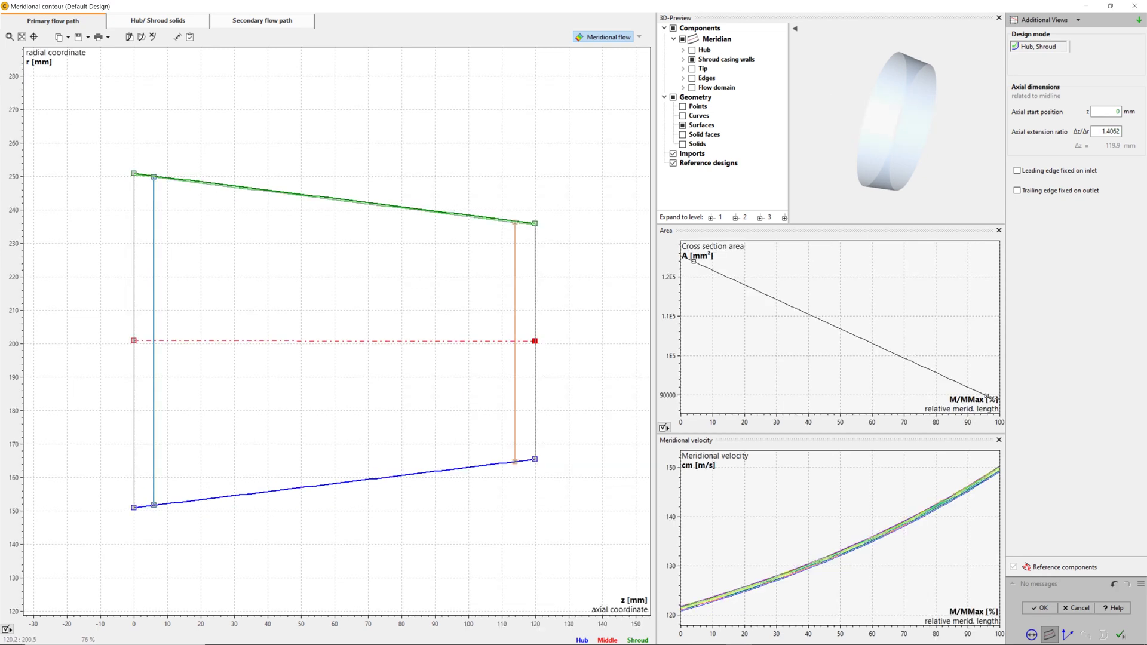
{"action": "double_click", "coordinate": [535, 341]}
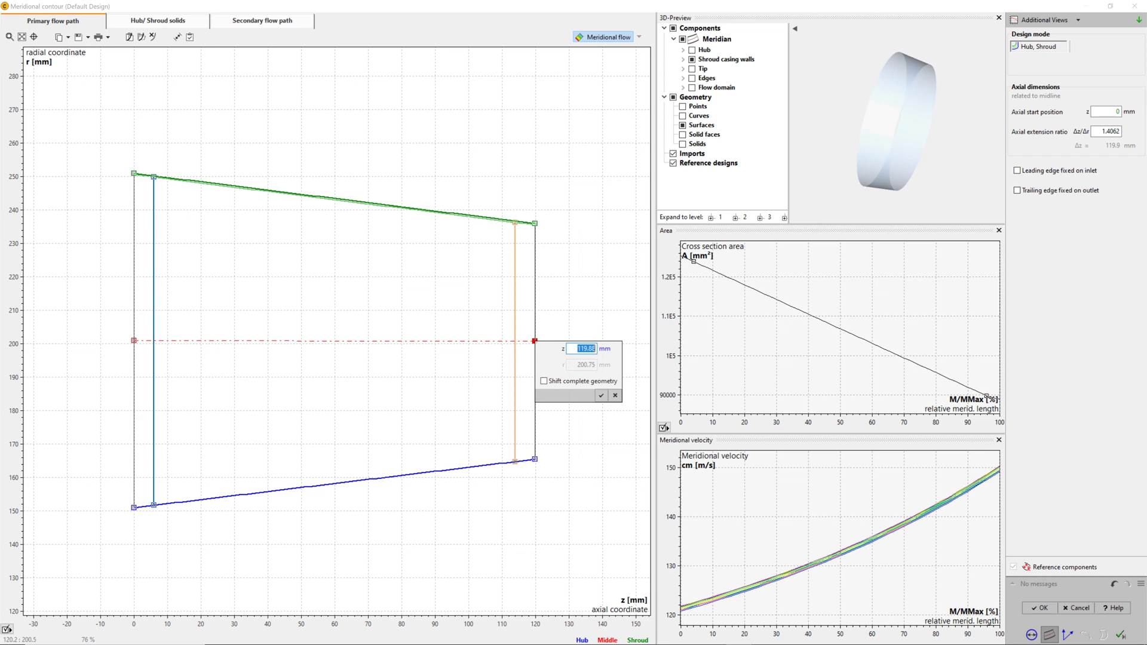
{"action": "type", "text": "150"}
{"action": "key", "text": "Return"}
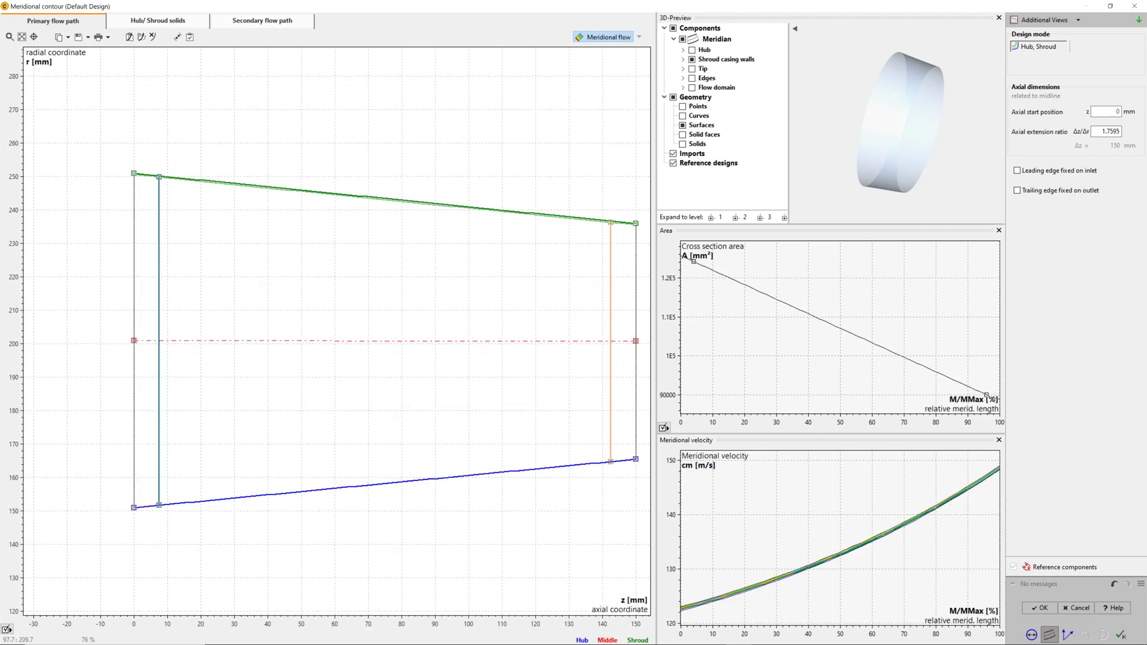
Make the leading and trailing edges constant in z and move them to axial positions of about 10 mm and 140 mm
{"action": "middle_click_drag", "start_coordinate": [447, 164], "coordinate": [421, 161]}
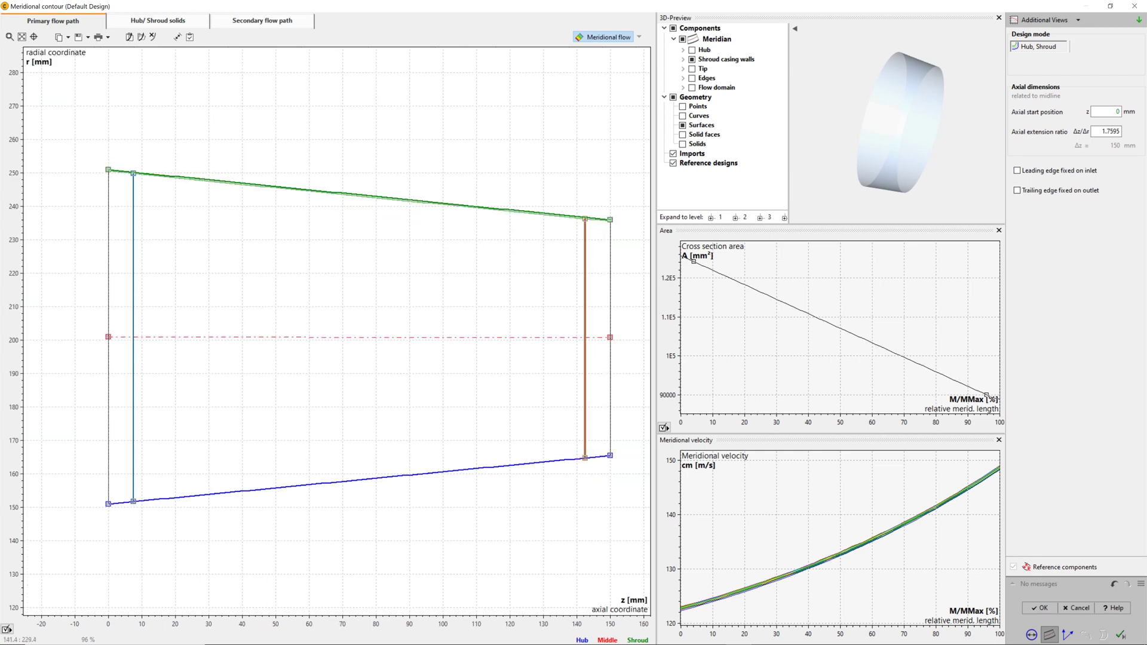
{"action": "right_click", "coordinate": [133, 225]}
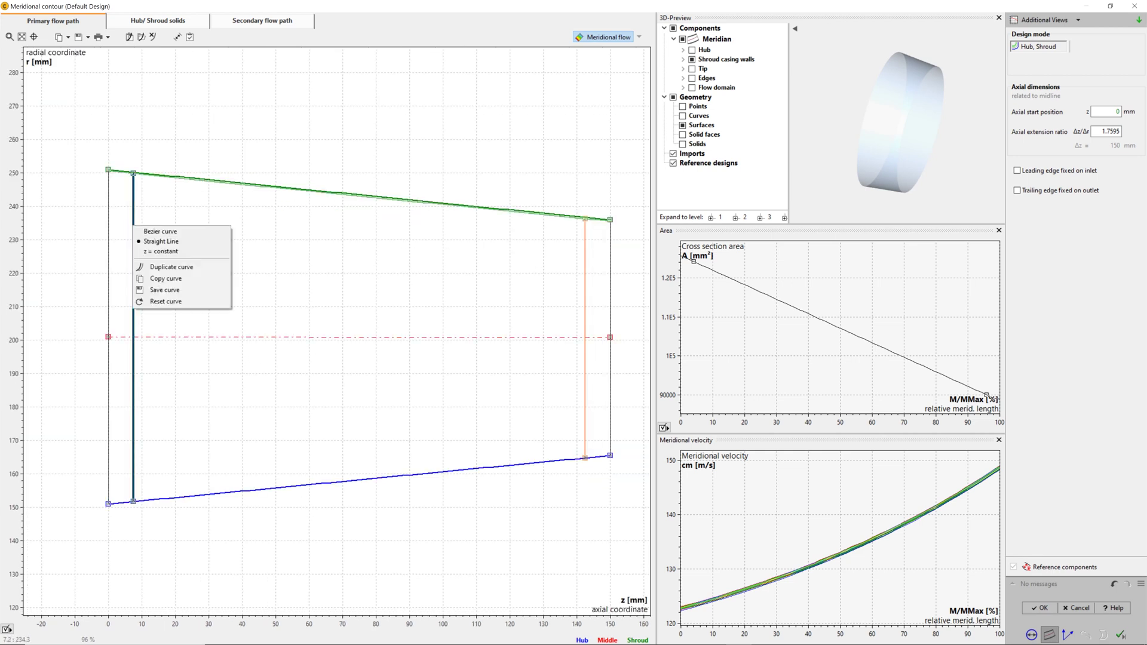
{"action": "left_click", "coordinate": [160, 251]}
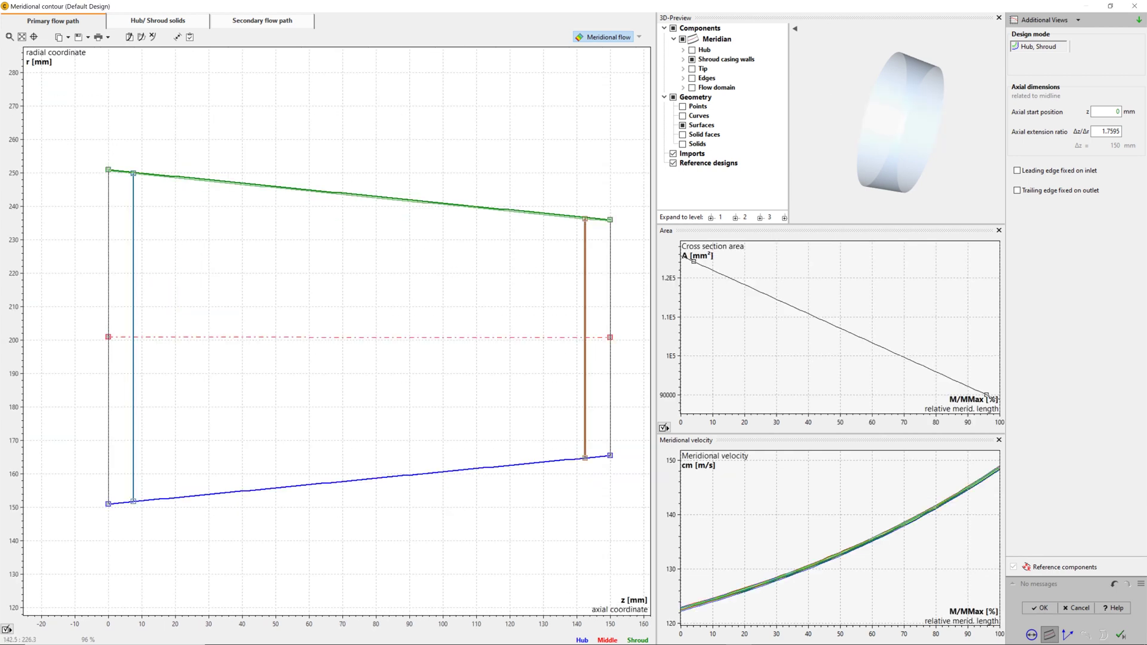
{"action": "right_click", "coordinate": [585, 253]}
{"action": "left_click", "coordinate": [613, 279]}
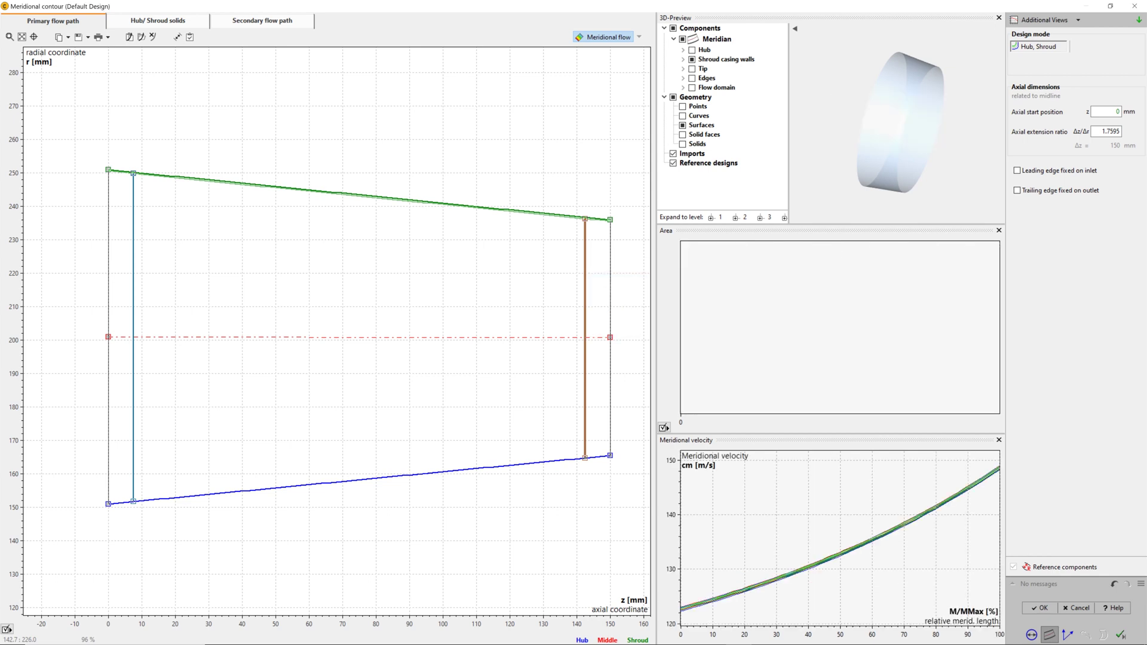
{"action": "left_click_drag", "start_coordinate": [585, 219], "coordinate": [577, 219]}
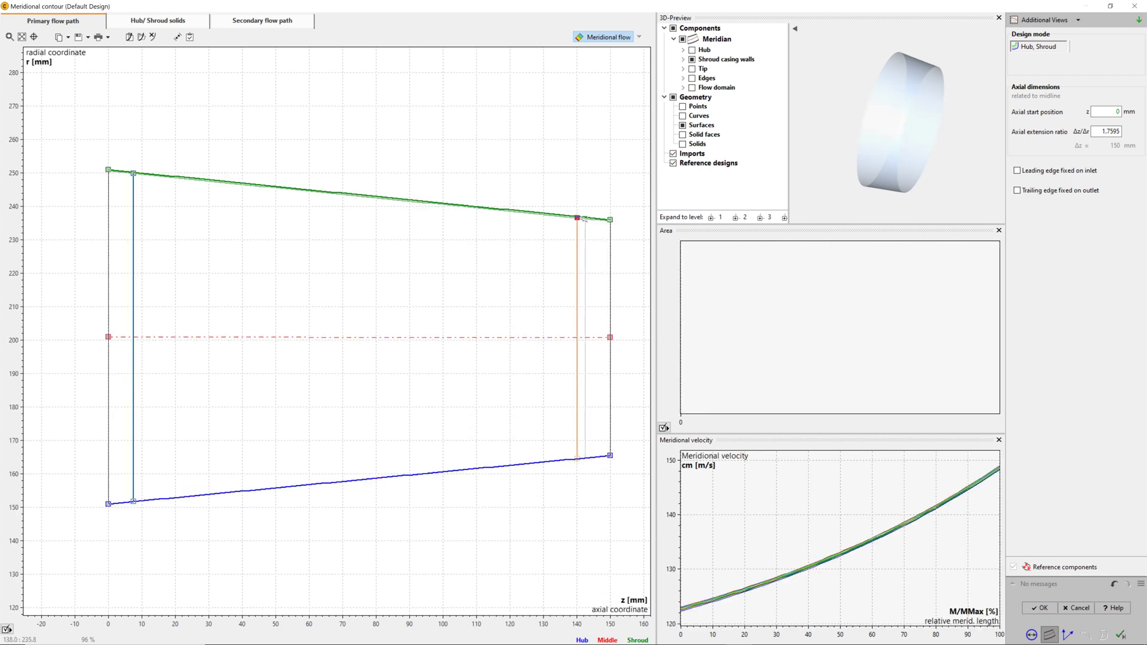
{"action": "left_click_drag", "start_coordinate": [133, 173], "coordinate": [142, 174]}
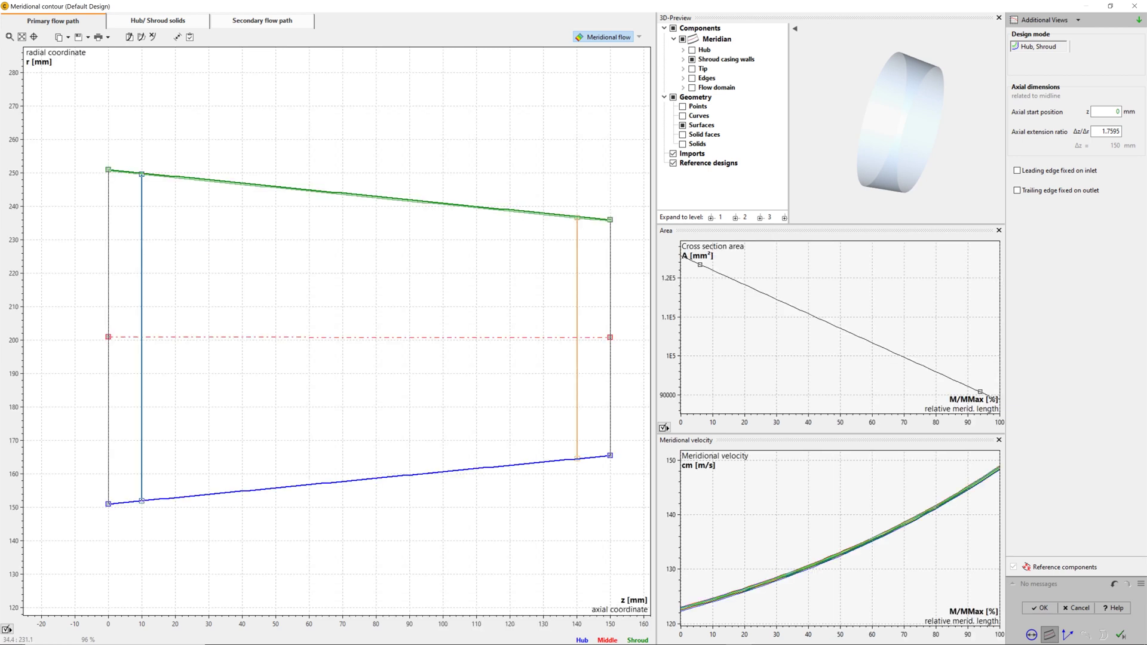
Activate the solid design for the hub and shroud solids
{"action": "left_click", "coordinate": [157, 20]}
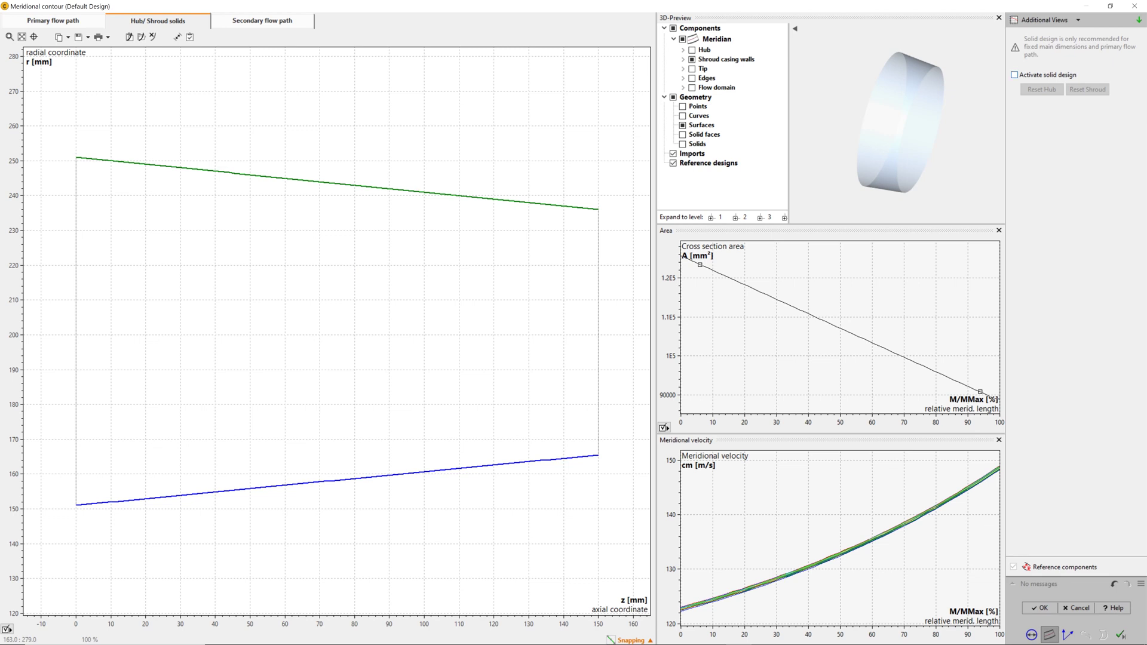
{"action": "left_click", "coordinate": [1015, 75]}
{"action": "scroll", "coordinate": [110, 606], "scroll_direction": "down", "scroll_amount": 2}
{"action": "right_click_drag", "start_coordinate": [109, 606], "coordinate": [217, 398]}
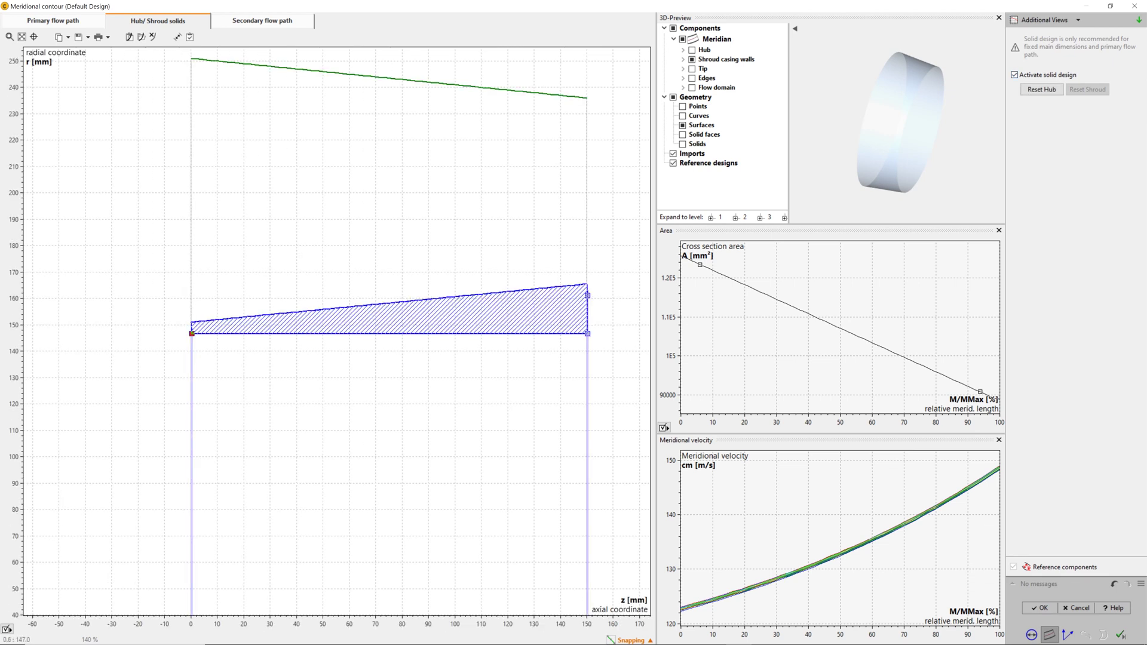
Set the hub solid's inner inlet corner to z 0 mm, r 130 mm, its outlet corner to about r 130 mm, and lower the outlet-side point
{"action": "right_click", "coordinate": [192, 332]}
{"action": "left_click", "coordinate": [221, 341]}
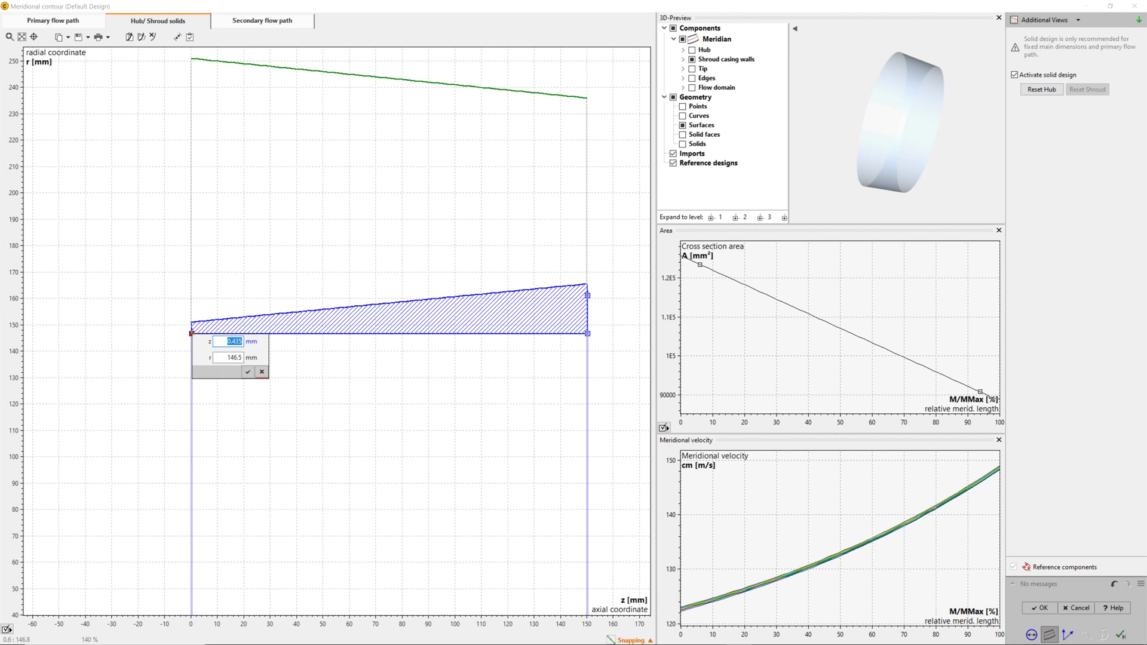
{"action": "type", "text": "0"}
{"action": "key", "text": "Tab"}
{"action": "type", "text": "130"}
{"action": "key", "text": "Return"}
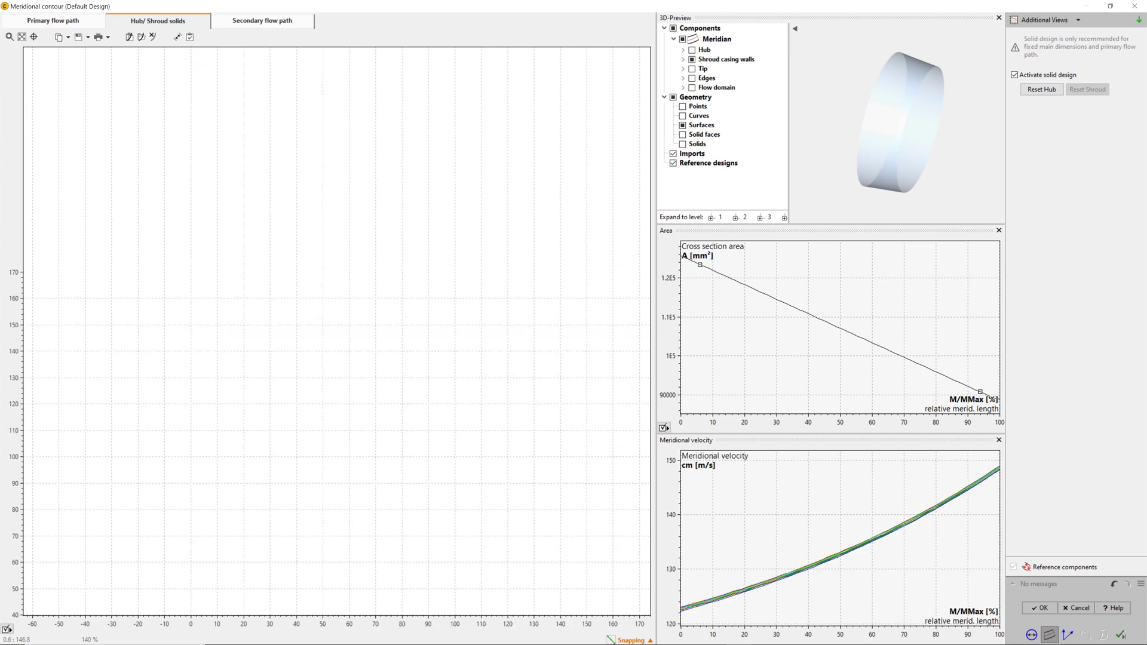
{"action": "left_click_drag", "start_coordinate": [588, 333], "coordinate": [587, 377]}
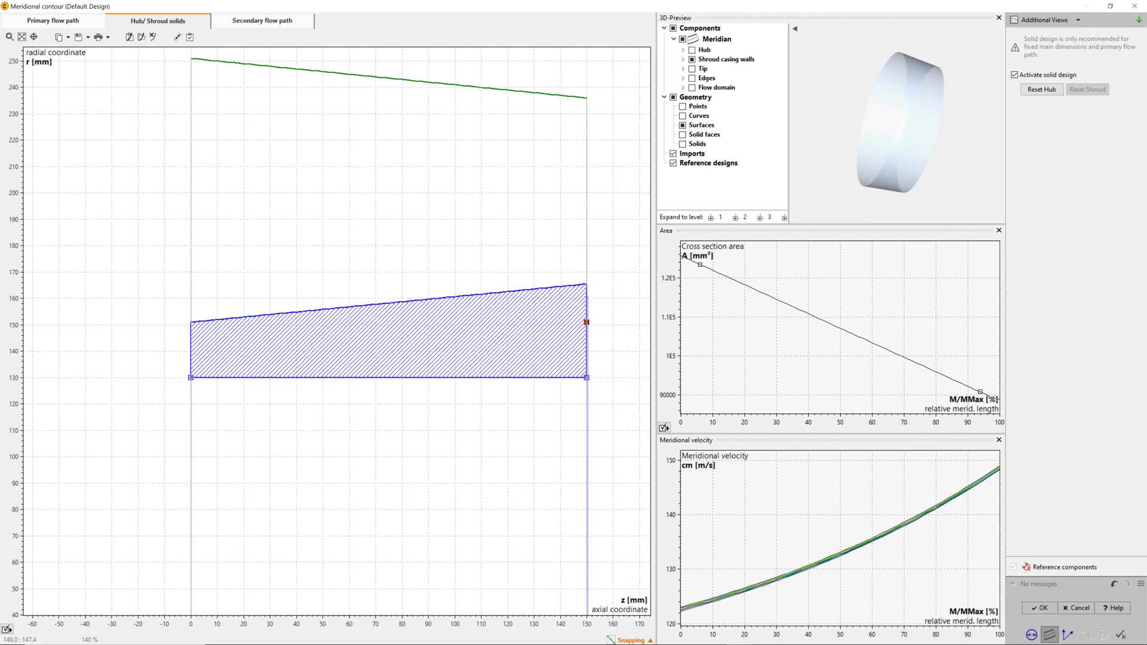
{"action": "left_click_drag", "start_coordinate": [586, 322], "coordinate": [586, 339]}
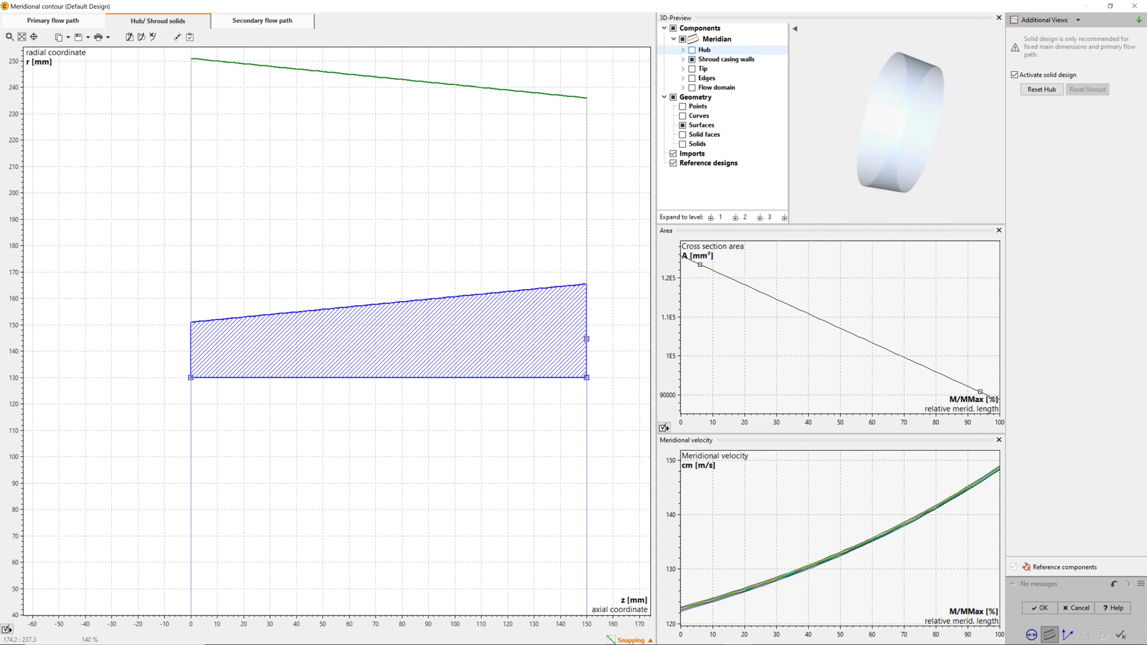
Show the hub surface in the 3D preview, hide the preview's component tree and return to the primary flow path
{"action": "left_click", "coordinate": [692, 50]}
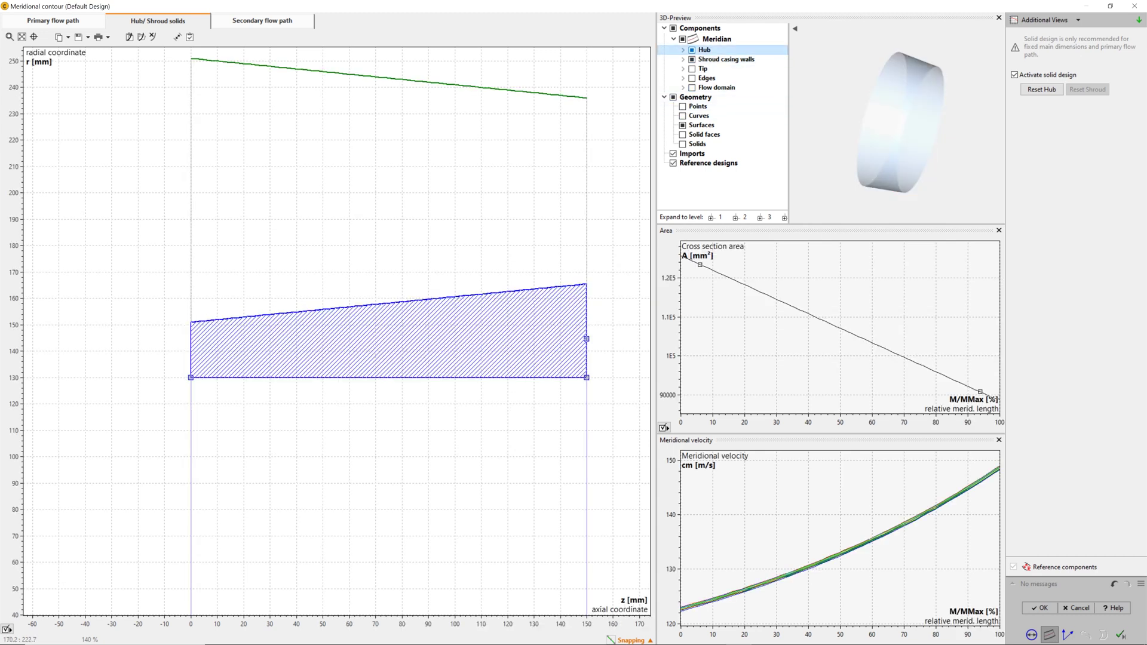
{"action": "left_click", "coordinate": [683, 49]}
{"action": "left_click", "coordinate": [701, 69]}
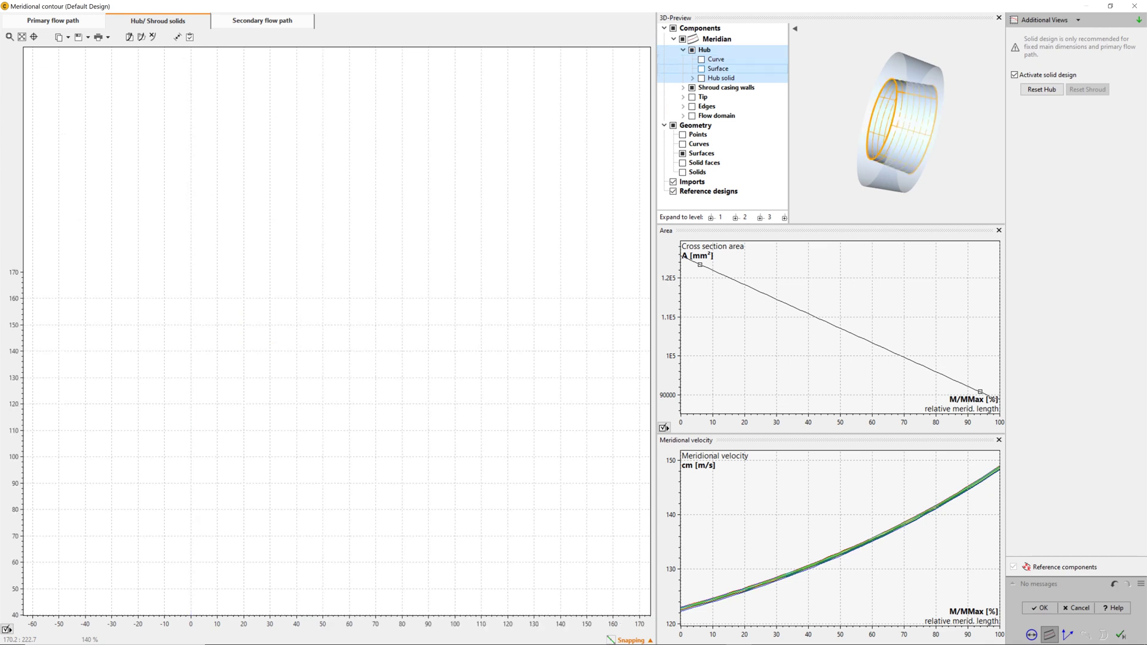
{"action": "right_click_drag", "start_coordinate": [411, 220], "coordinate": [392, 331]}
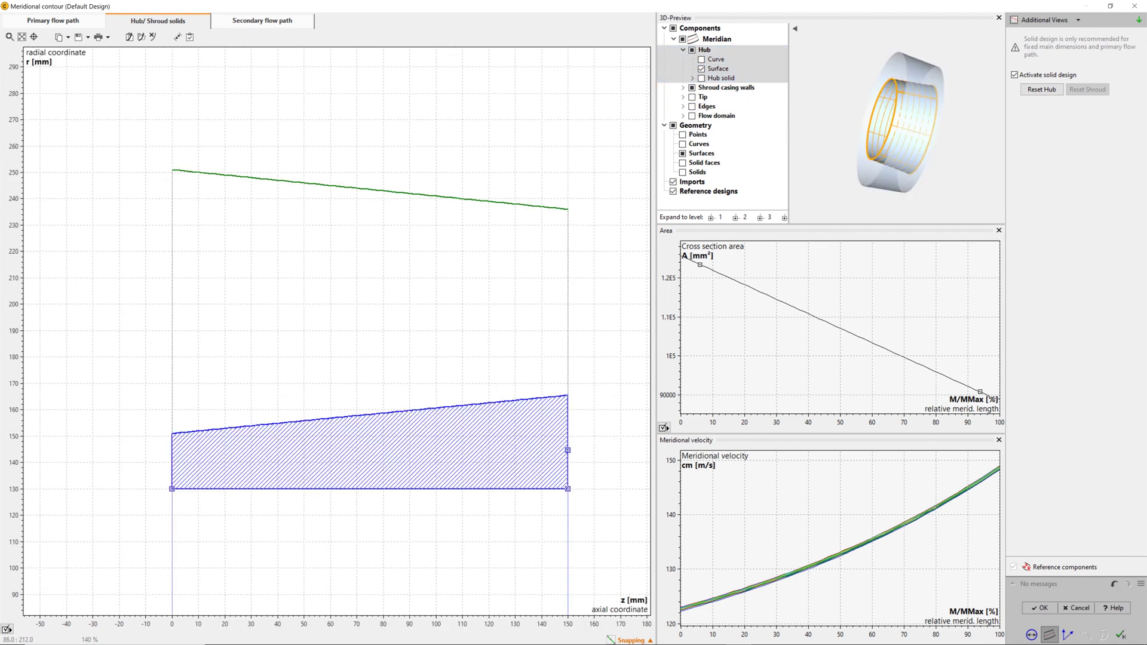
{"action": "left_click", "coordinate": [795, 29]}
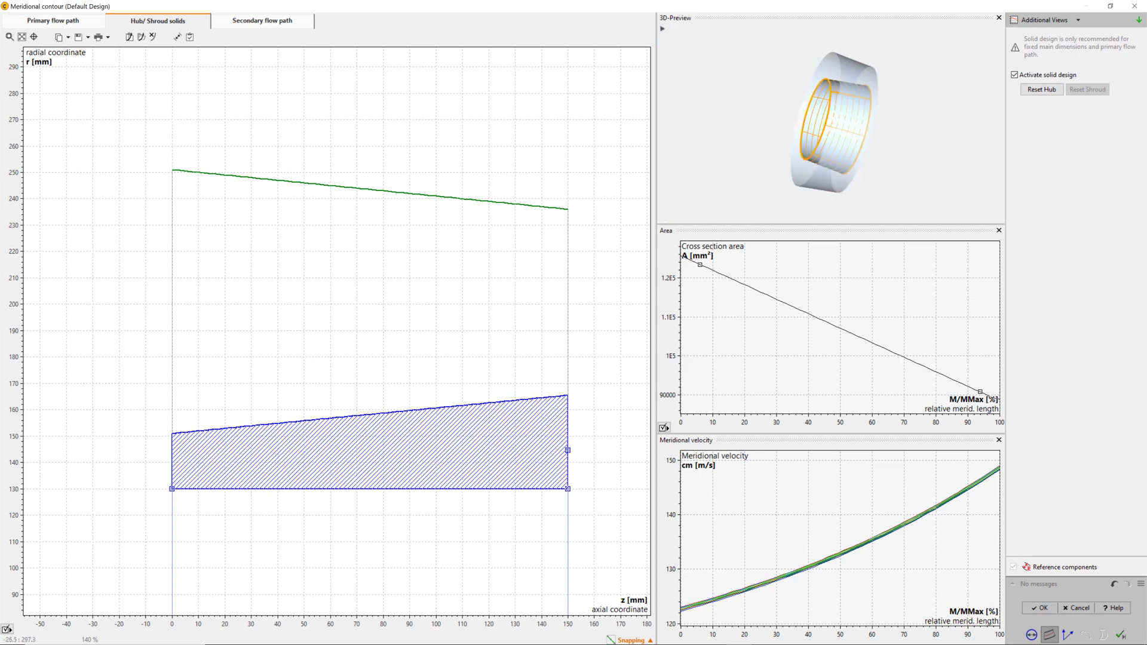
{"action": "left_click", "coordinate": [52, 20]}
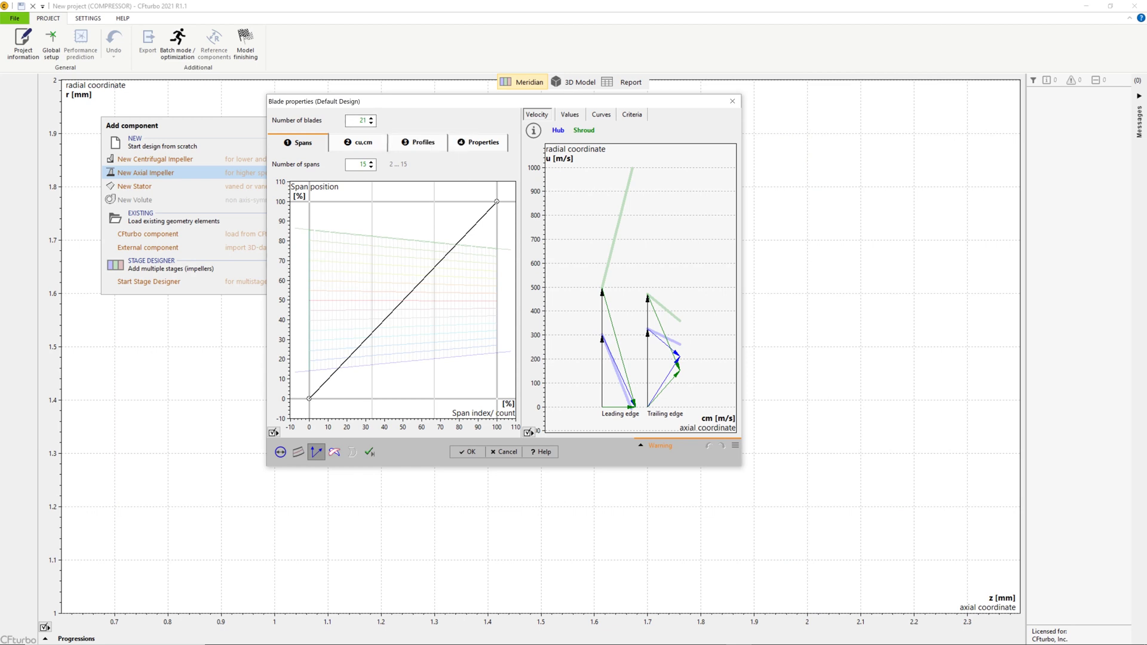
Set the number of blade spans to 9 and check the free vortex velocity distribution at the trailing edge
{"action": "left_click", "coordinate": [371, 166]}
{"action": "scroll", "coordinate": [360, 164], "scroll_direction": "down", "scroll_amount": 4}
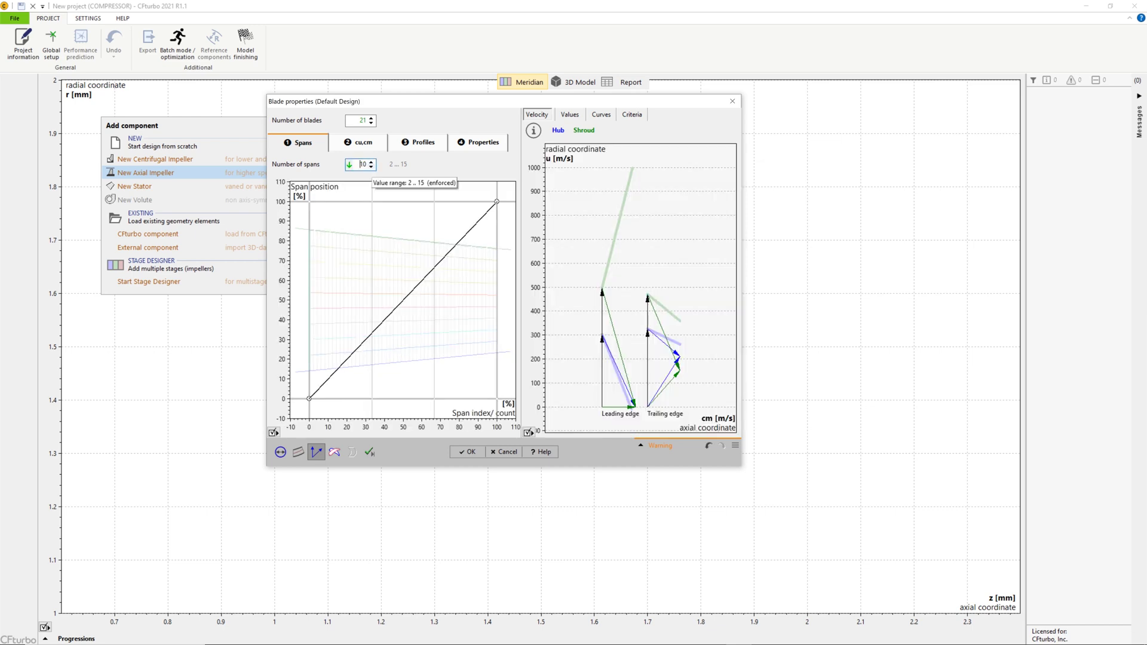
{"action": "scroll", "coordinate": [361, 164], "scroll_direction": "down", "scroll_amount": 1}
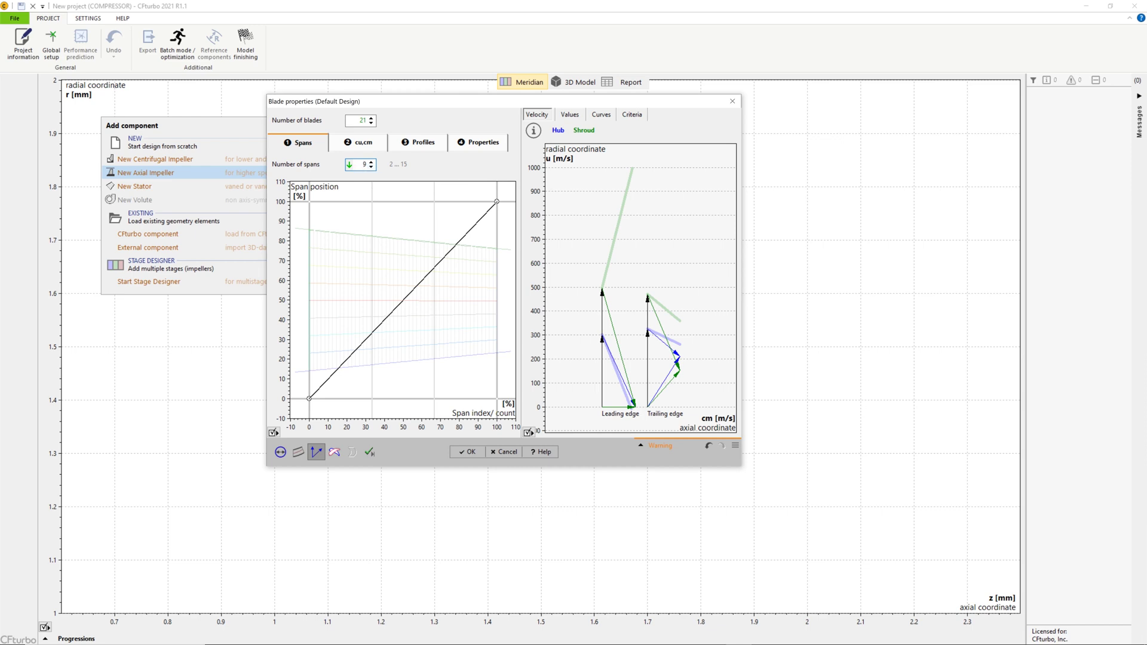
{"action": "left_click", "coordinate": [358, 142]}
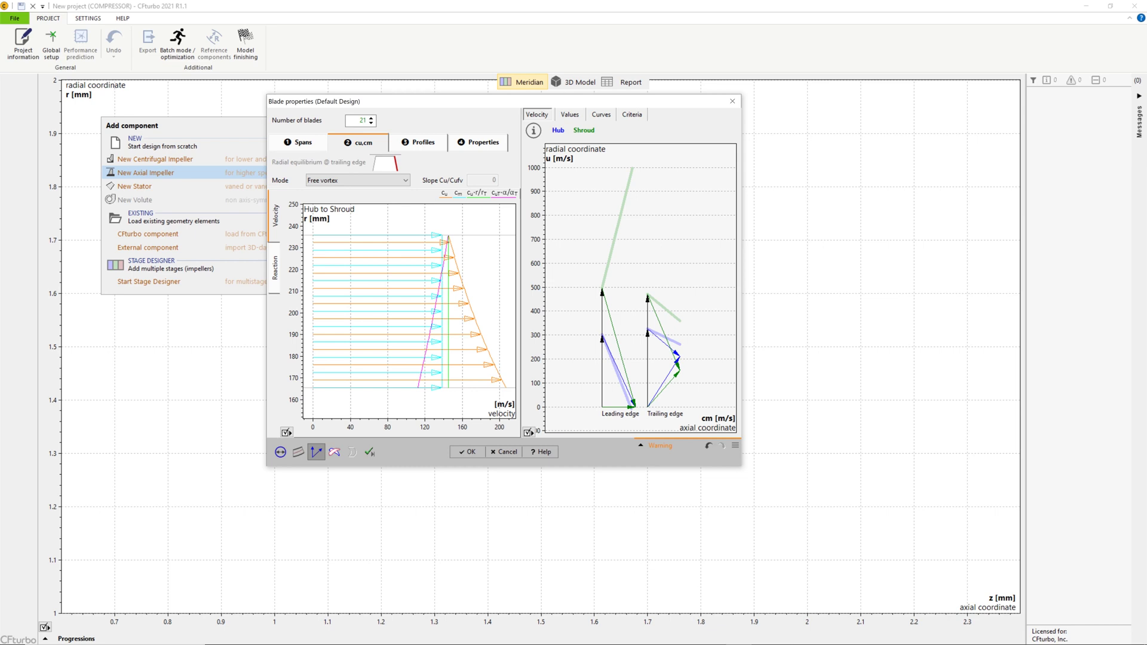
Assign the NACA 65-006 profile from the NACA 65 series to the blade spans, starting from the hub
{"action": "key", "text": "ctrl+Tab"}
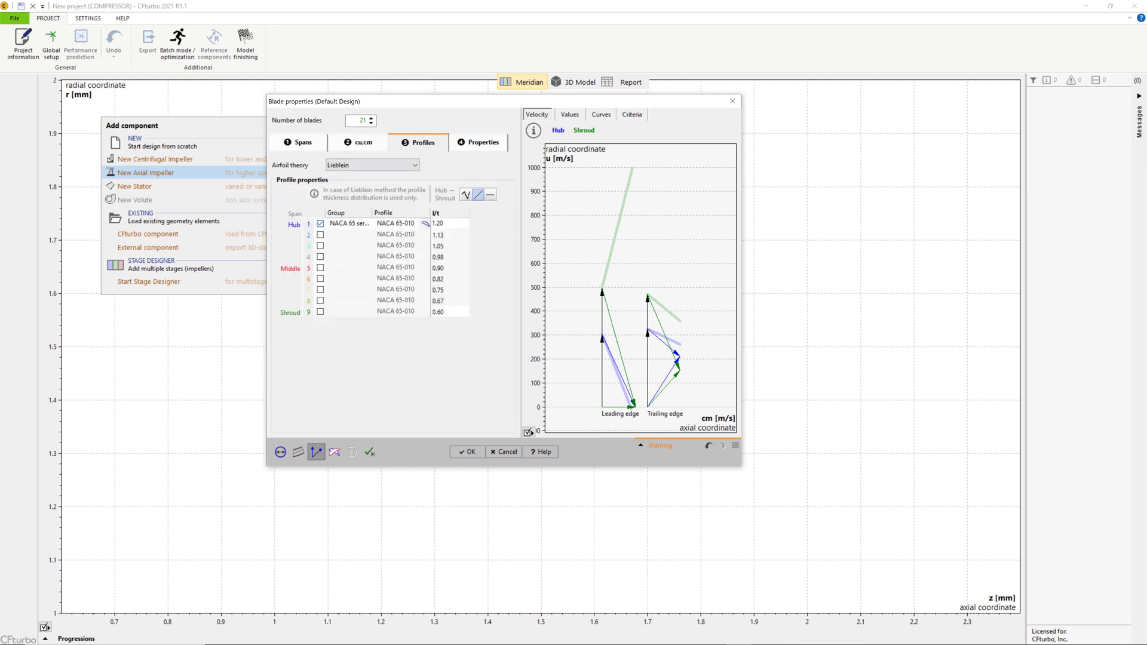
{"action": "left_click", "coordinate": [424, 224]}
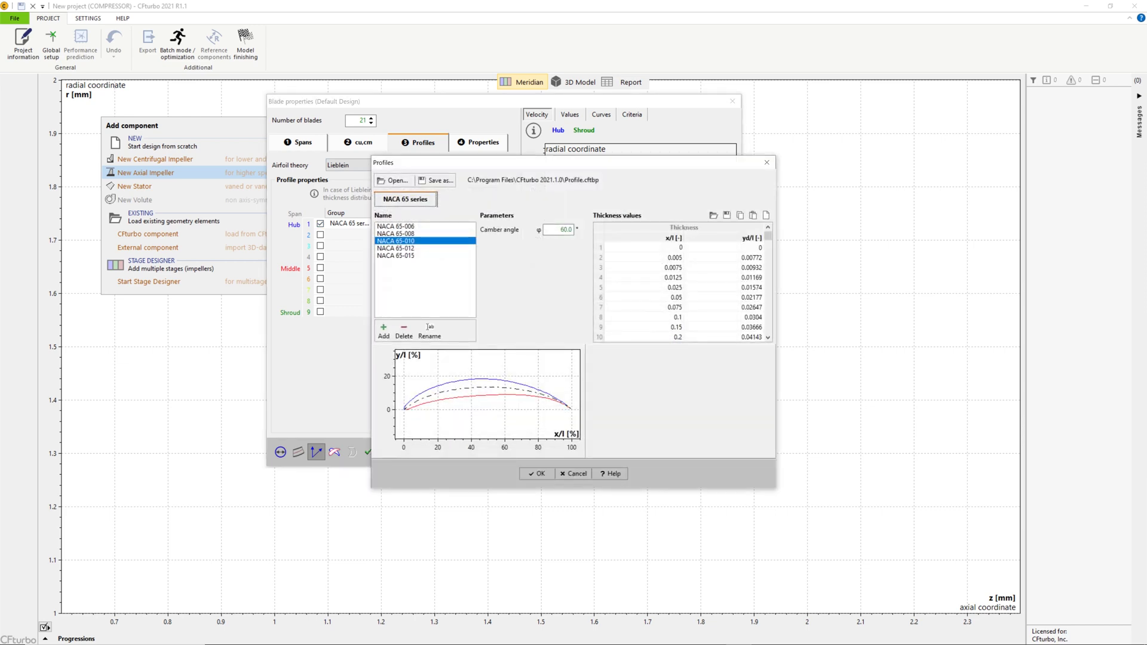
{"action": "left_click", "coordinate": [395, 234]}
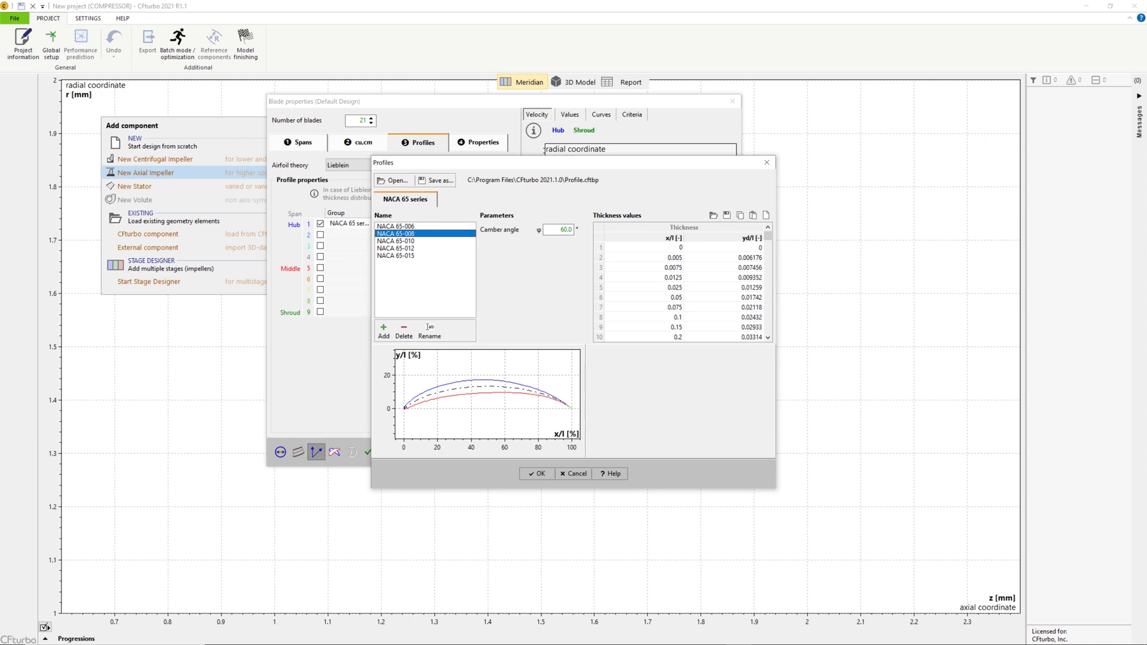
{"action": "left_click", "coordinate": [396, 226]}
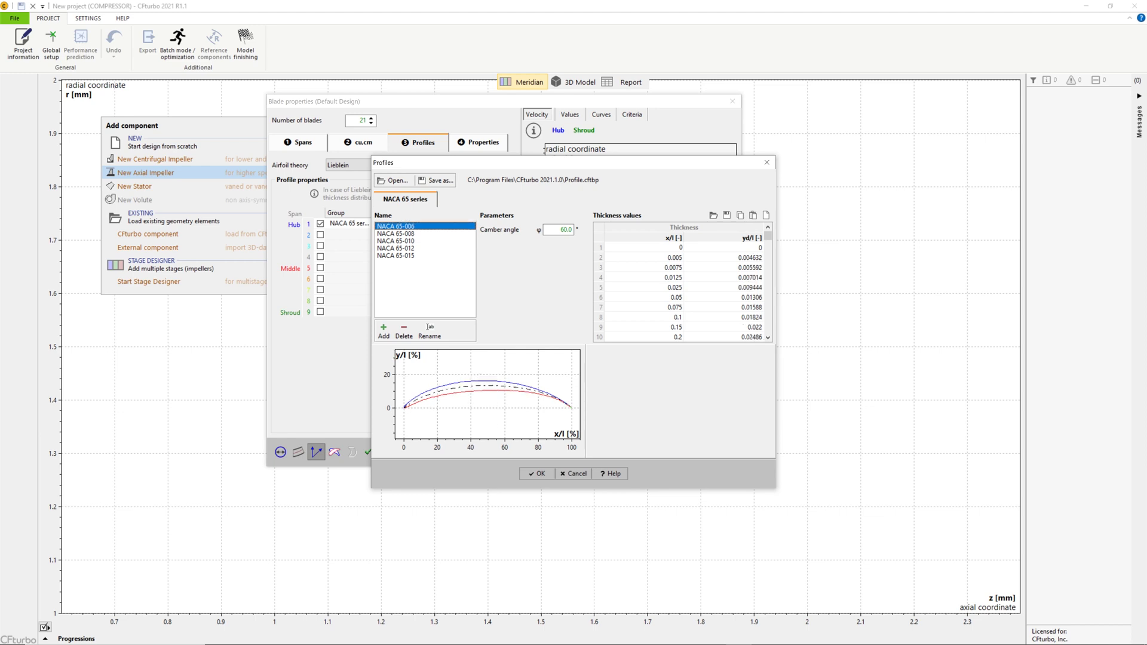
{"action": "key", "text": "Return"}
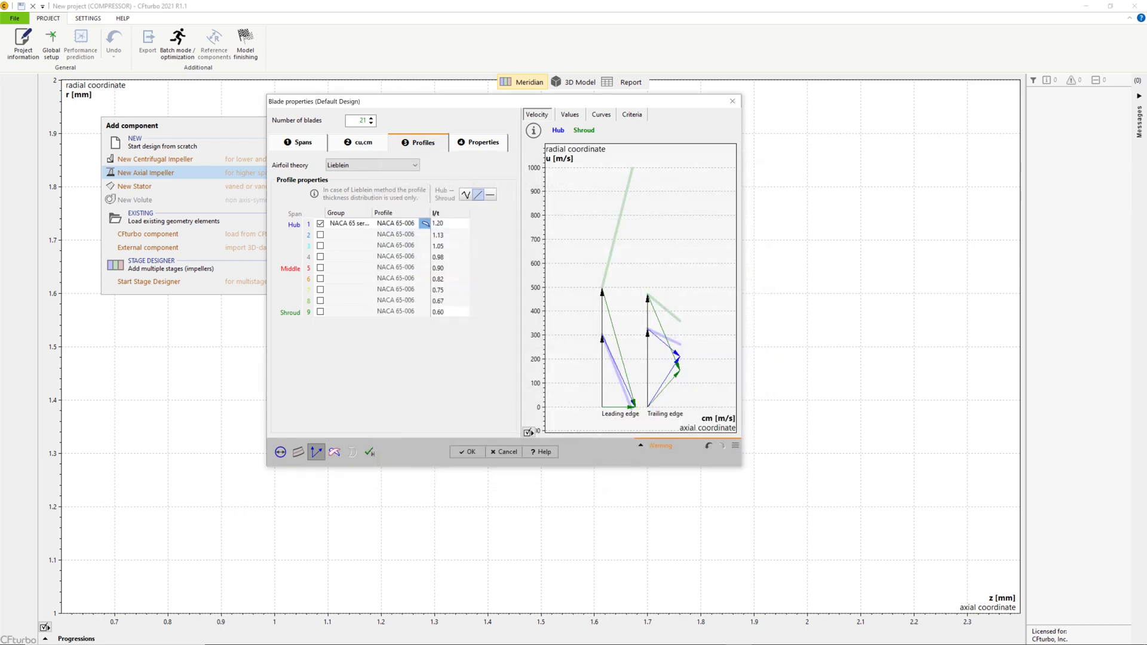
Set the solidity l/t at the shroud span to 1.1
{"action": "left_click", "coordinate": [438, 311]}
{"action": "type", "text": "1.1"}
{"action": "left_click", "coordinate": [438, 224]}
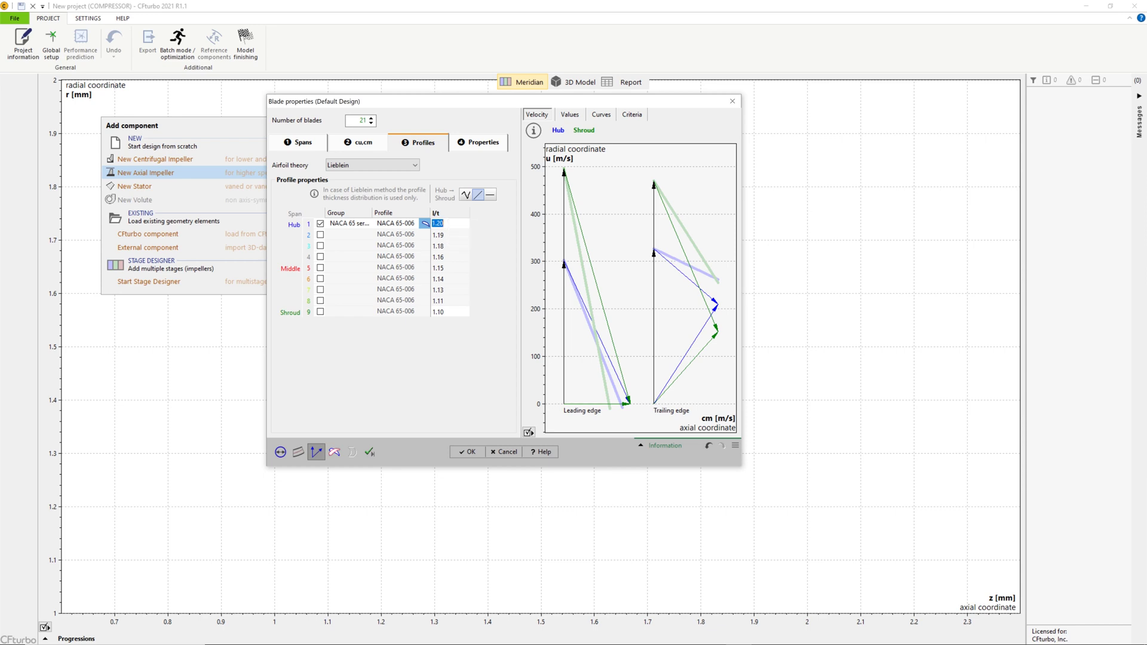
Turn off automatic airfoil calculation, use a linear hub-to-shroud distribution, and set the angle γ to 40° at the hub and 30° at the shroud
{"action": "left_click", "coordinate": [478, 143]}
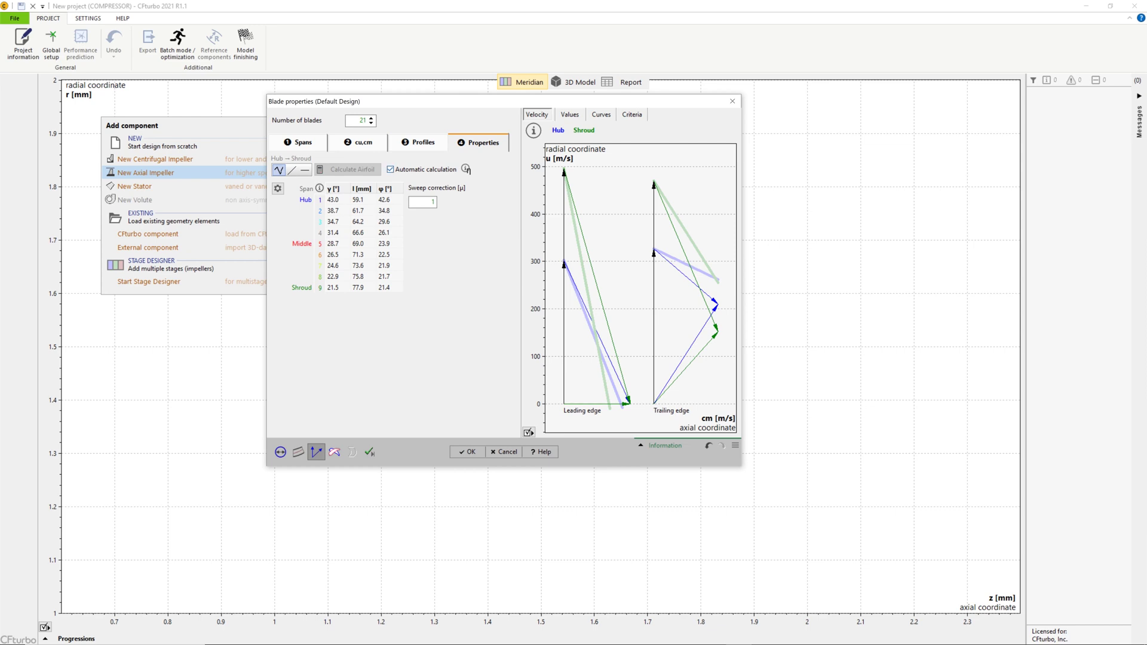
{"action": "left_click", "coordinate": [390, 169]}
{"action": "left_click", "coordinate": [292, 170]}
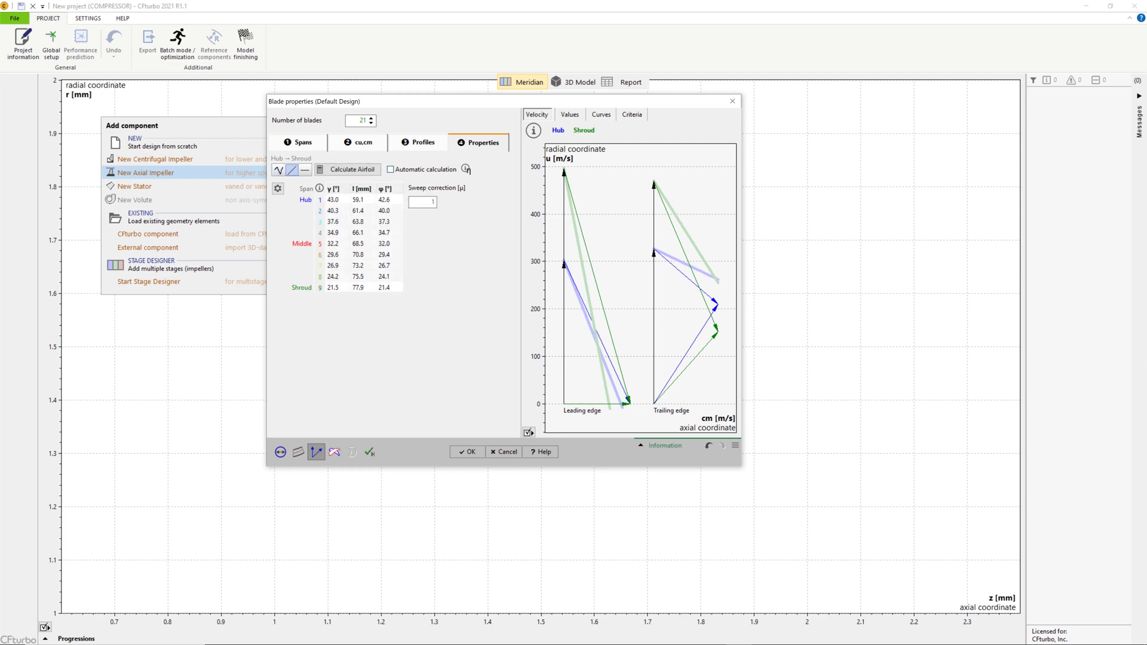
{"action": "left_click", "coordinate": [332, 199]}
{"action": "type", "text": "40"}
{"action": "left_click", "coordinate": [332, 287]}
{"action": "type", "text": "30"}
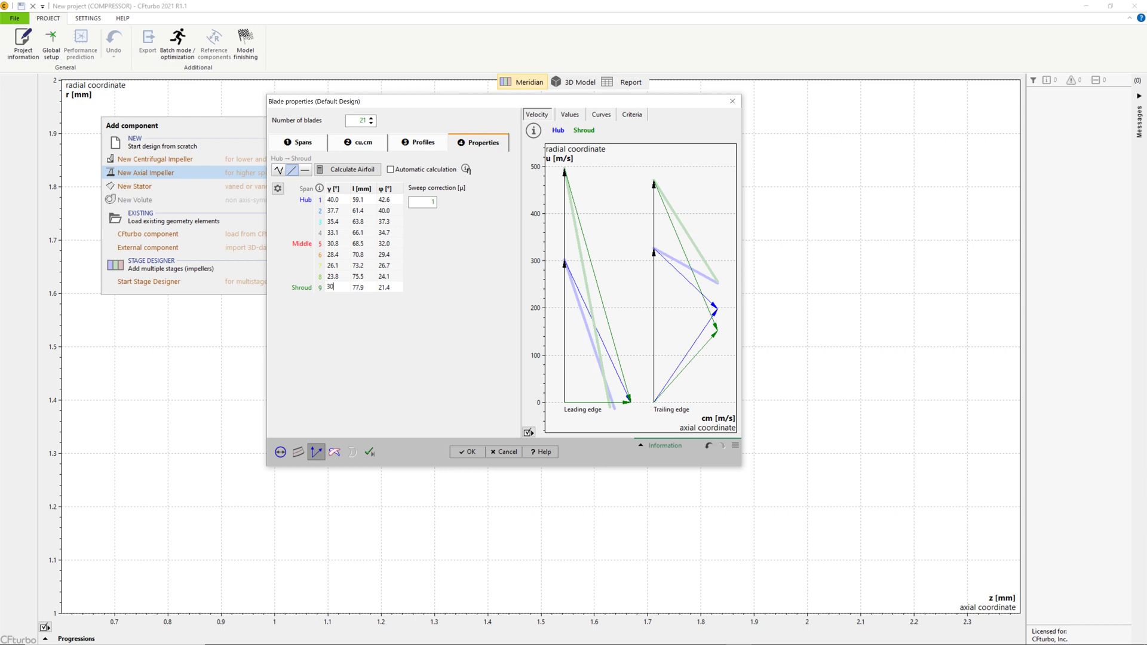
Set the camber angle φ to 25° at the hub and 22° at the shroud
{"action": "left_click", "coordinate": [384, 198]}
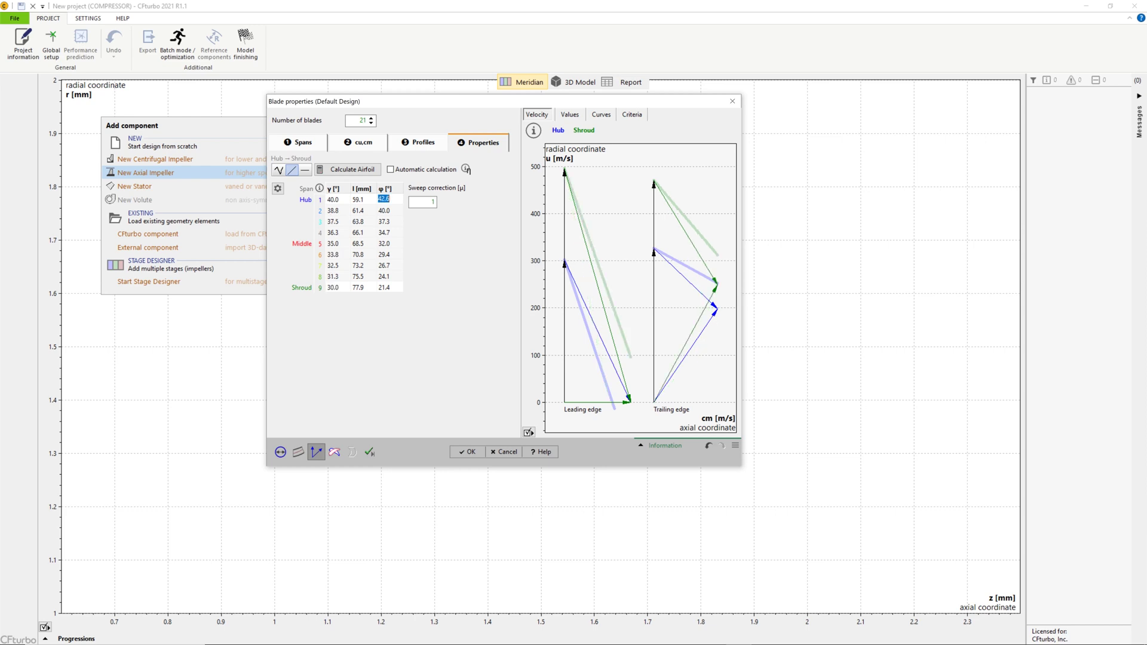
{"action": "type", "text": "25"}
{"action": "left_click", "coordinate": [384, 287]}
{"action": "type", "text": "22"}
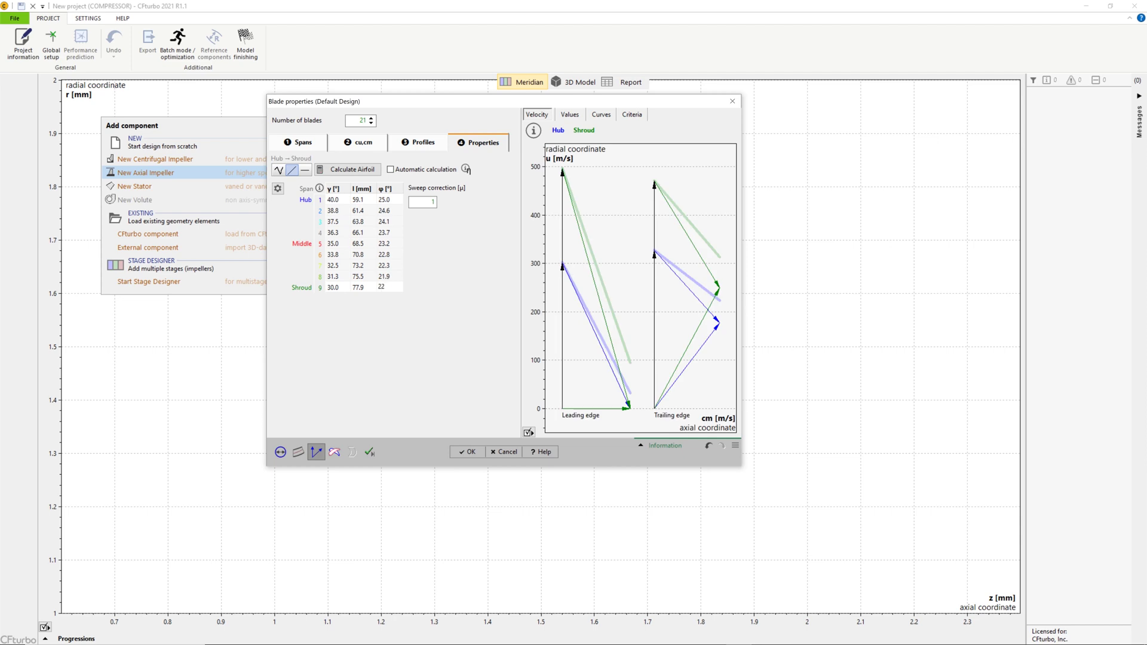
{"action": "key", "text": "Return"}
Review the blade values, angle curves, solidity criterion and velocity triangles, and proceed to the blade profiles
{"action": "left_click", "coordinate": [569, 114]}
{"action": "left_click", "coordinate": [601, 114]}
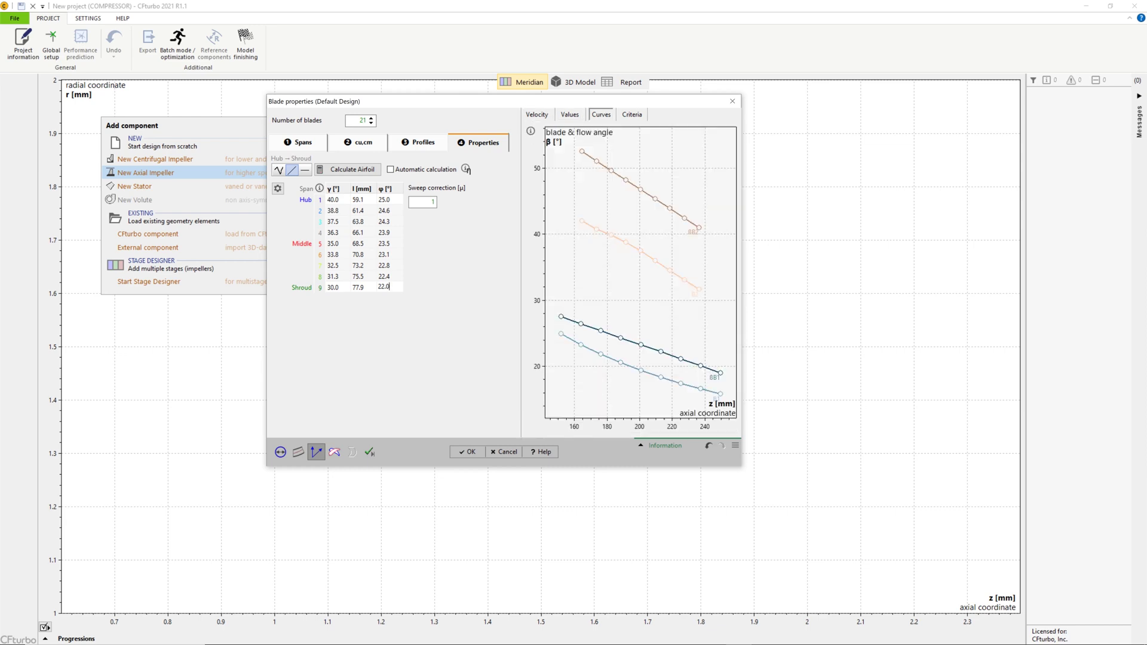
{"action": "key", "text": "ctrl+Tab"}
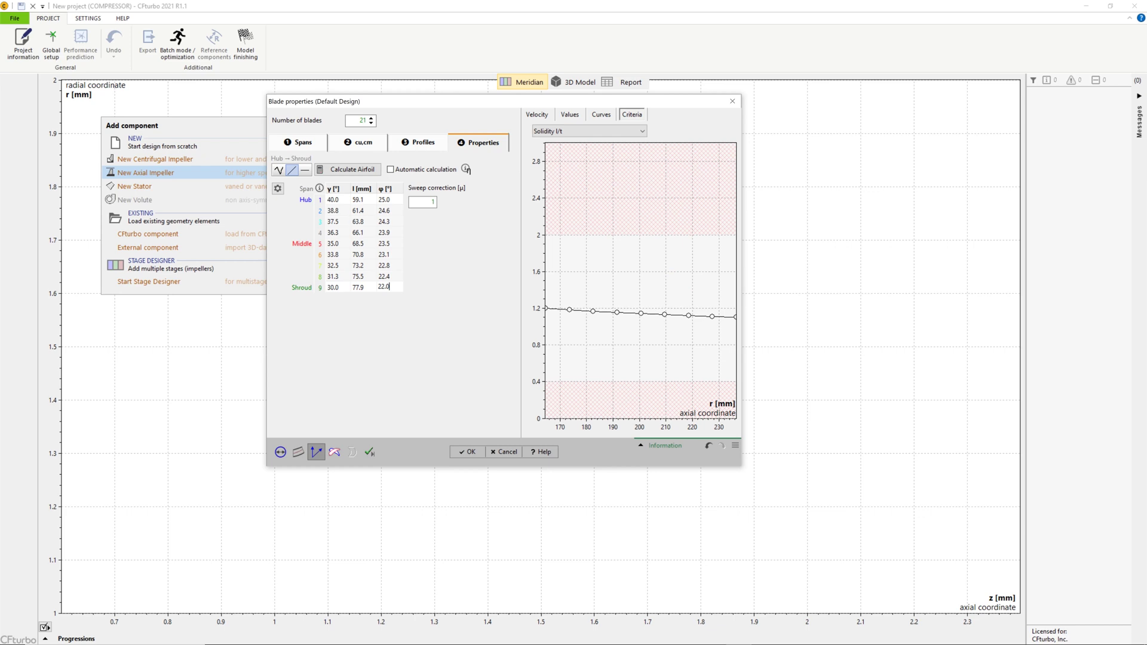
{"action": "key", "text": "ctrl+Tab"}
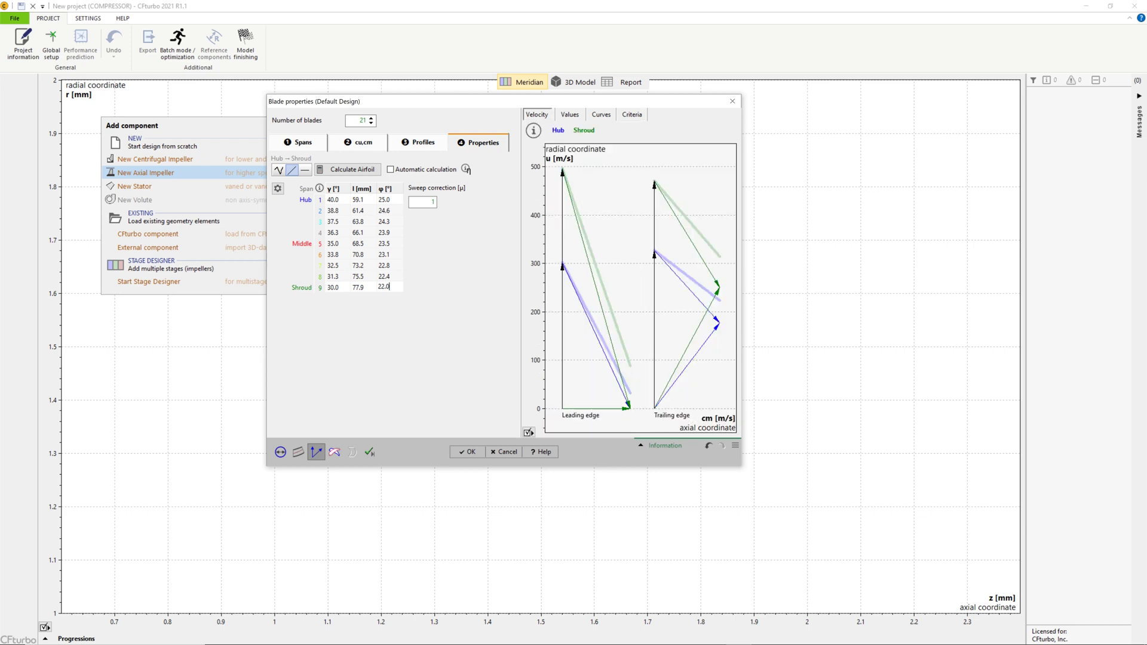
{"action": "left_click", "coordinate": [334, 452]}
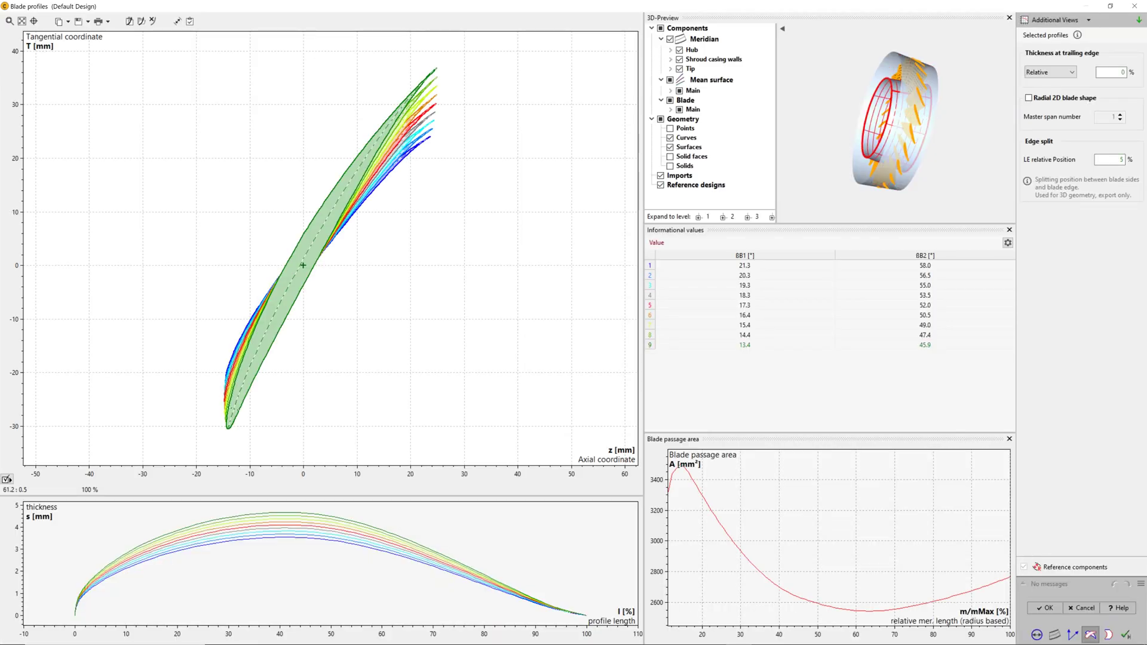
Change the thickness at the trailing edge from relative to absolute and set it to 0.5 mm
{"action": "scroll", "coordinate": [884, 118], "scroll_direction": "up", "scroll_amount": 3}
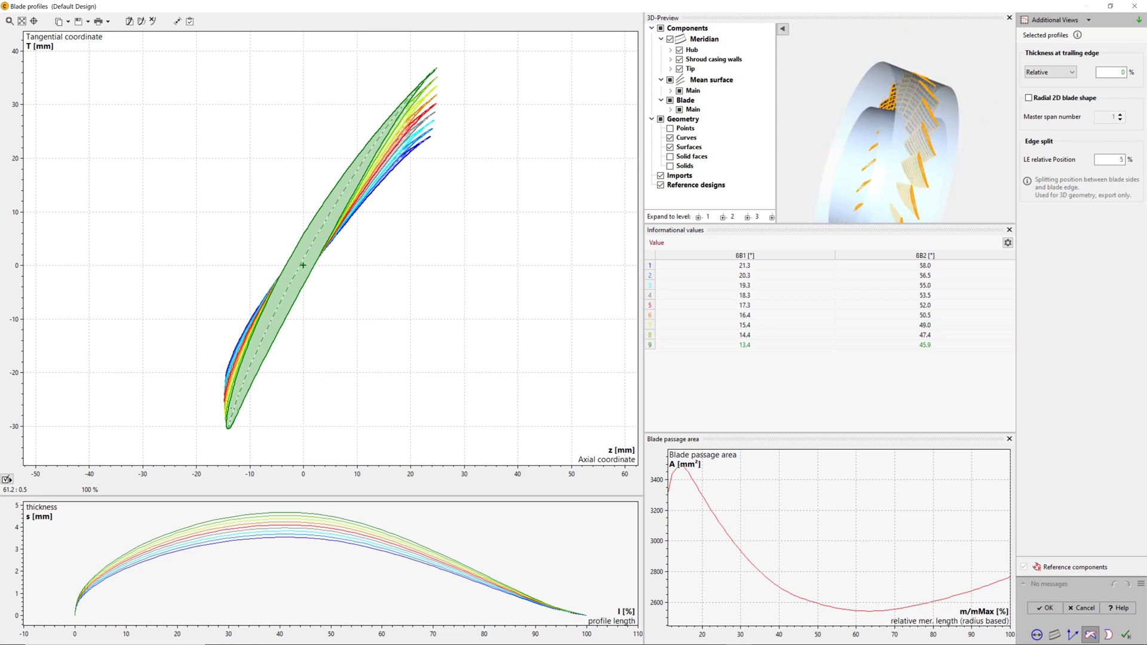
{"action": "left_click", "coordinate": [782, 28]}
{"action": "left_click_drag", "start_coordinate": [810, 66], "coordinate": [893, 161]}
{"action": "scroll", "coordinate": [807, 84], "scroll_direction": "up", "scroll_amount": 2}
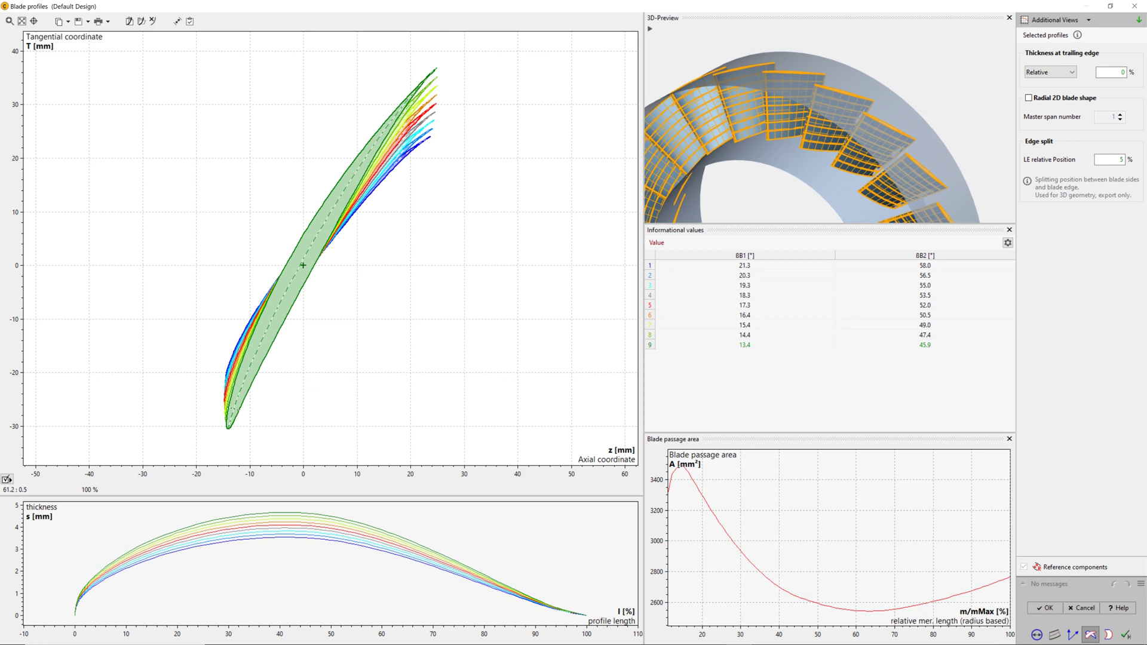
{"action": "left_click", "coordinate": [1051, 72]}
{"action": "left_click", "coordinate": [1040, 88]}
{"action": "left_click", "coordinate": [1123, 72]}
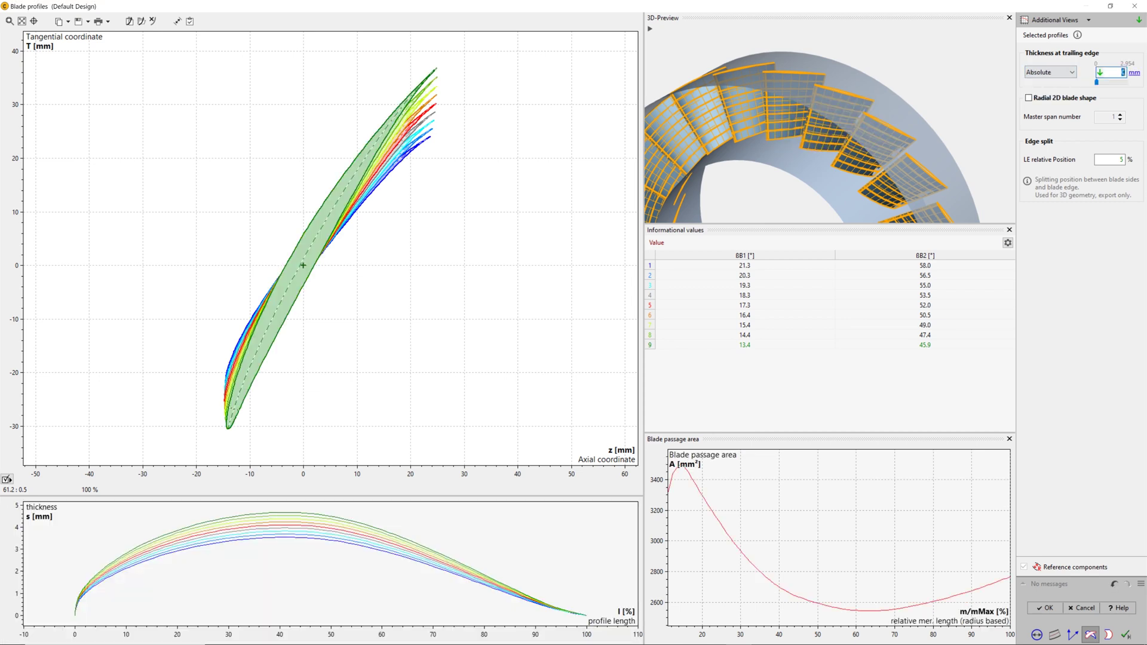
{"action": "left_click", "coordinate": [1122, 72]}
{"action": "type", "text": ".5"}
{"action": "key", "text": "Return"}
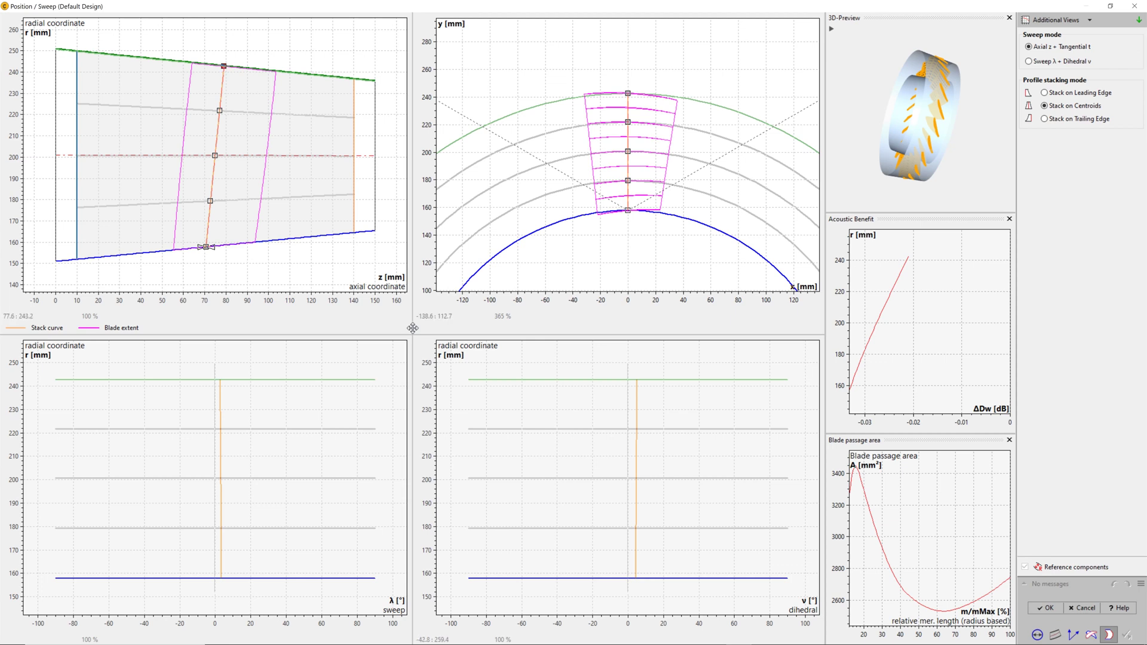
Reshape the stack curve in the meridional view by moving its three upper control points to about z = 73 mm
{"action": "left_click_drag", "start_coordinate": [224, 66], "coordinate": [212, 64]}
{"action": "left_click_drag", "start_coordinate": [220, 111], "coordinate": [214, 110]}
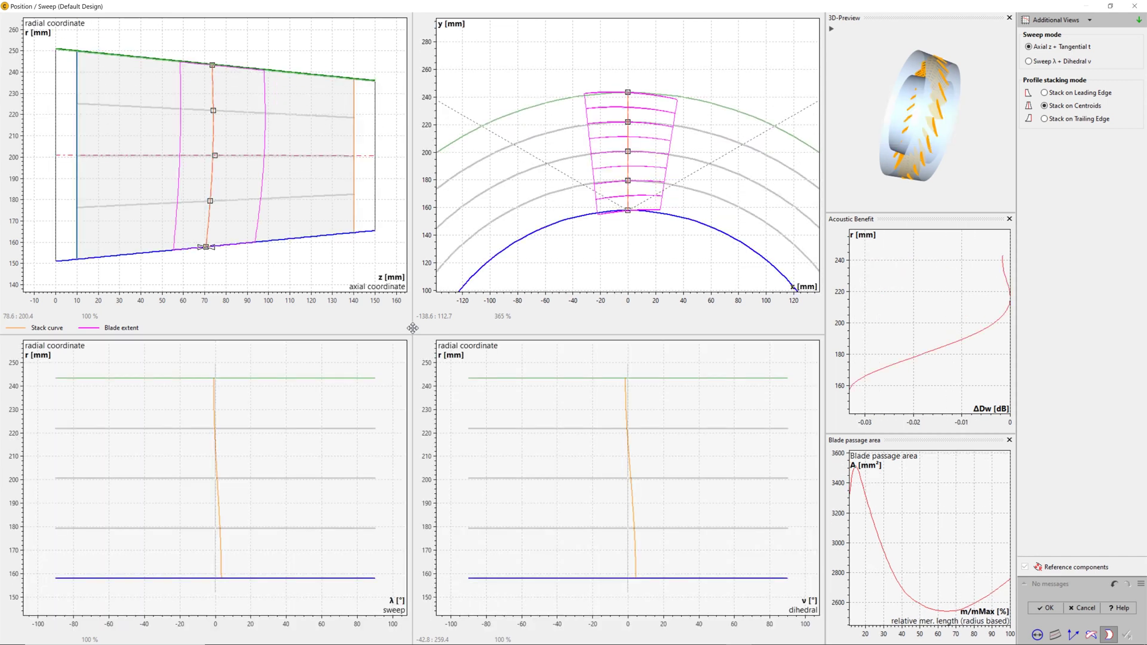
{"action": "left_click_drag", "start_coordinate": [215, 156], "coordinate": [211, 156]}
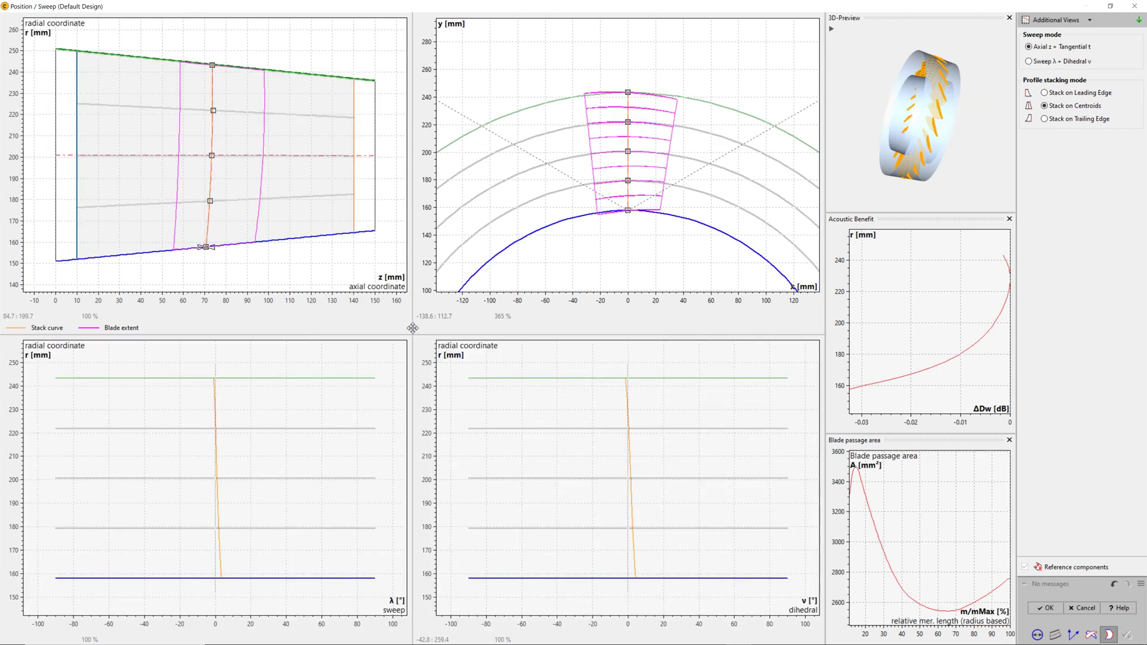
{"action": "scroll", "coordinate": [912, 108], "scroll_direction": "up", "scroll_amount": 3}
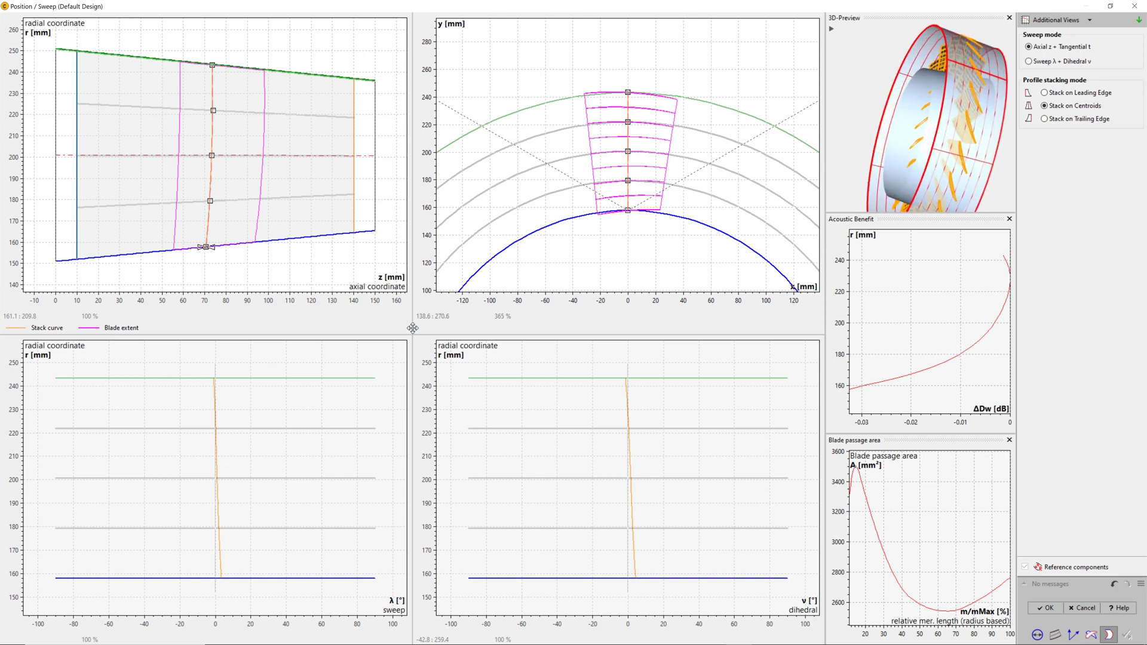
{"action": "middle_click_drag", "start_coordinate": [912, 109], "coordinate": [898, 140]}
{"action": "left_click_drag", "start_coordinate": [901, 172], "coordinate": [922, 168]}
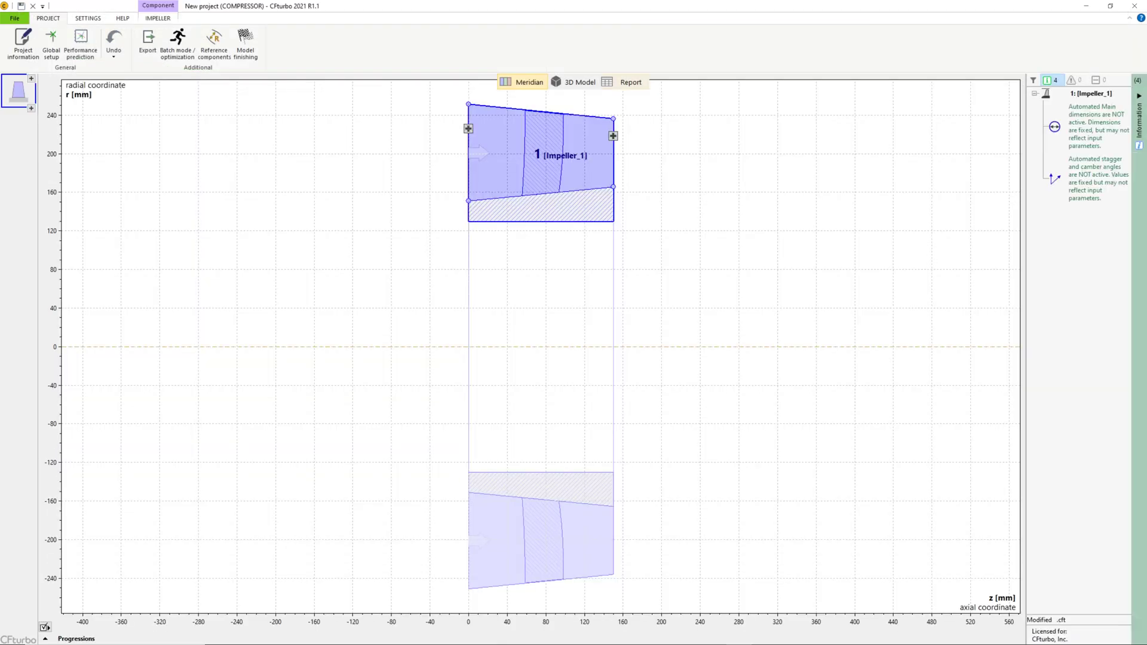
Examine the impeller's blades, hub and casing in the 3D model
{"action": "left_click", "coordinate": [574, 82]}
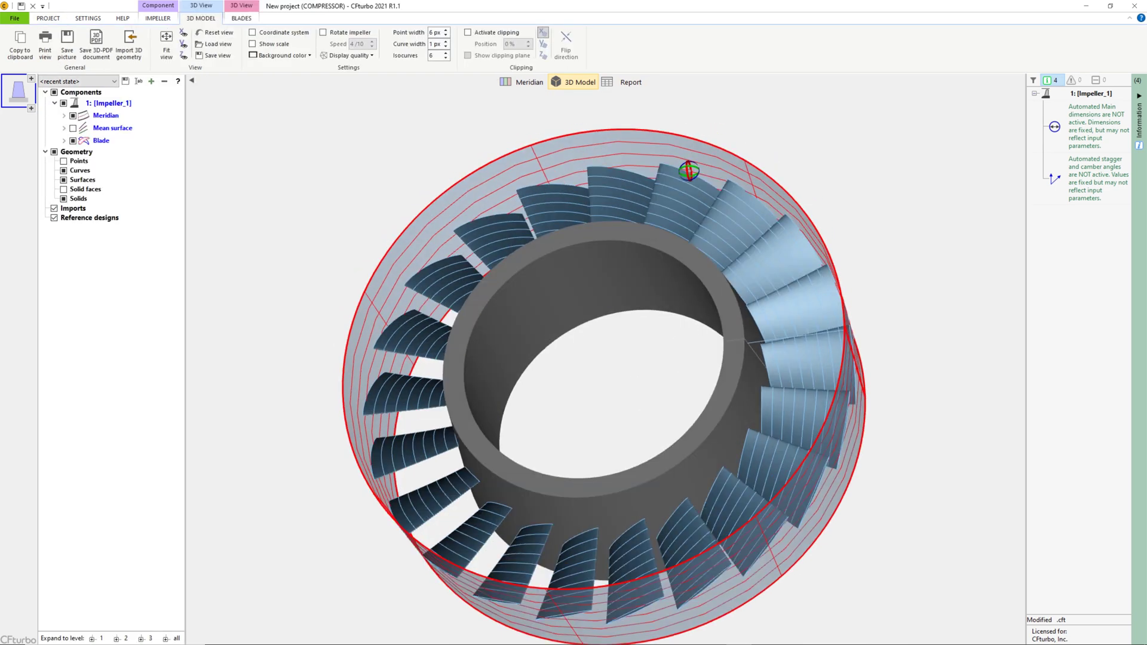
{"action": "left_click_drag", "start_coordinate": [689, 170], "coordinate": [748, 293]}
{"action": "scroll", "coordinate": [758, 325], "scroll_direction": "up", "scroll_amount": 3}
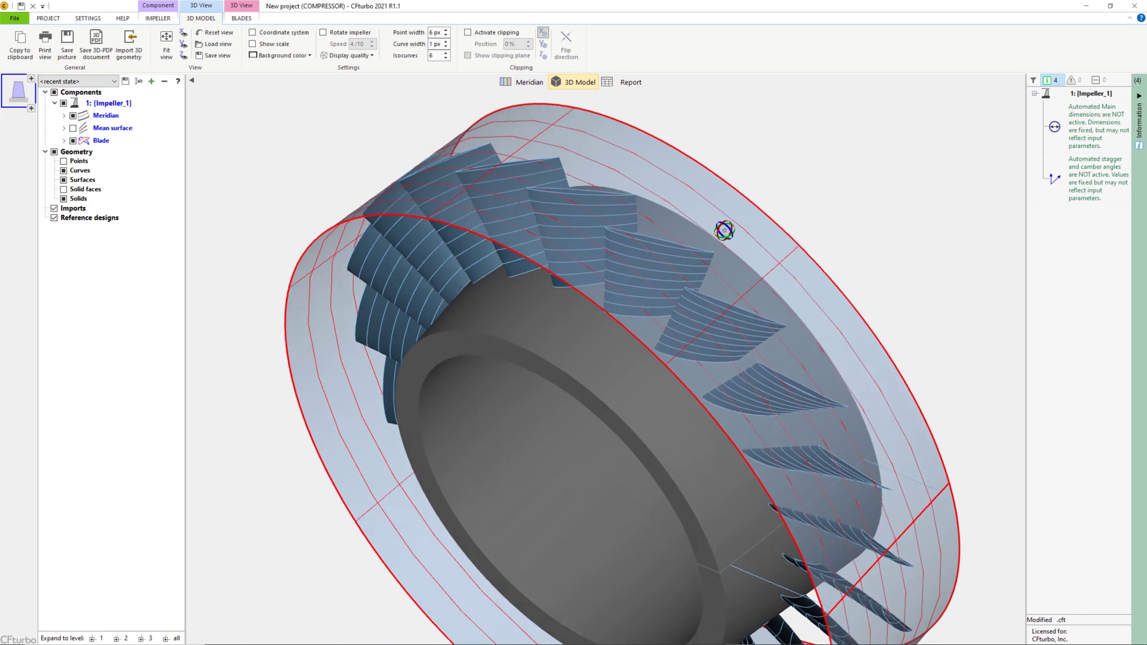
{"action": "scroll", "coordinate": [672, 296], "scroll_direction": "up", "scroll_amount": 3}
{"action": "middle_click_drag", "start_coordinate": [673, 296], "coordinate": [688, 395]}
{"action": "left_click_drag", "start_coordinate": [689, 395], "coordinate": [695, 394]}
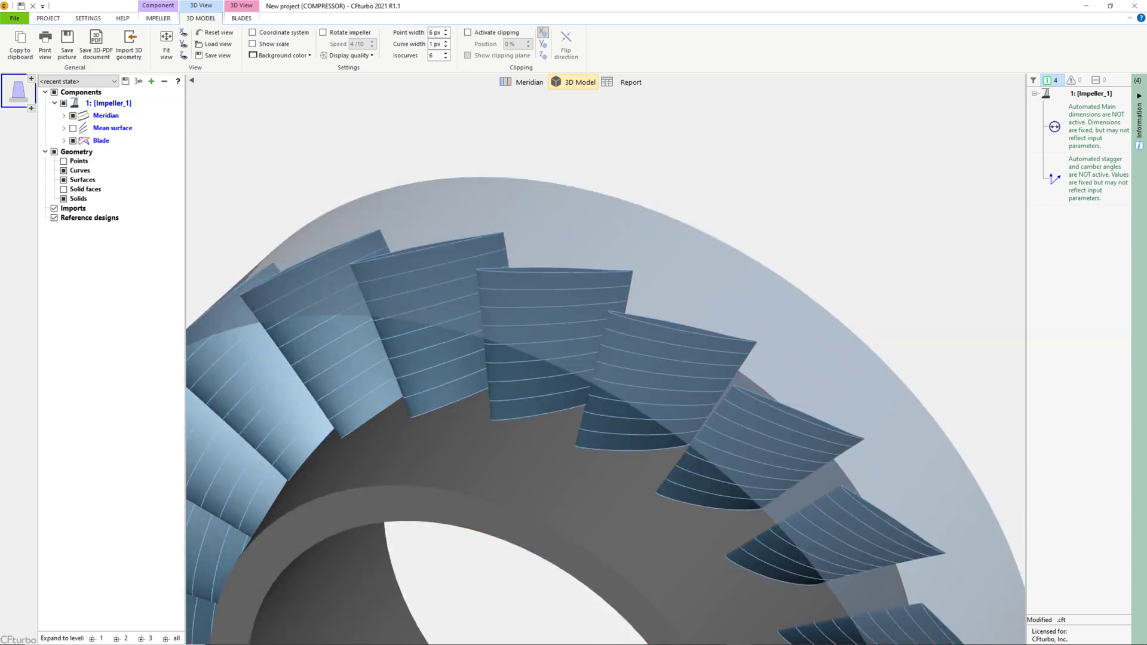
Add a vaneless axial diffuser stator with a 200 mm axial extent upstream of the impeller
{"action": "left_click", "coordinate": [31, 78]}
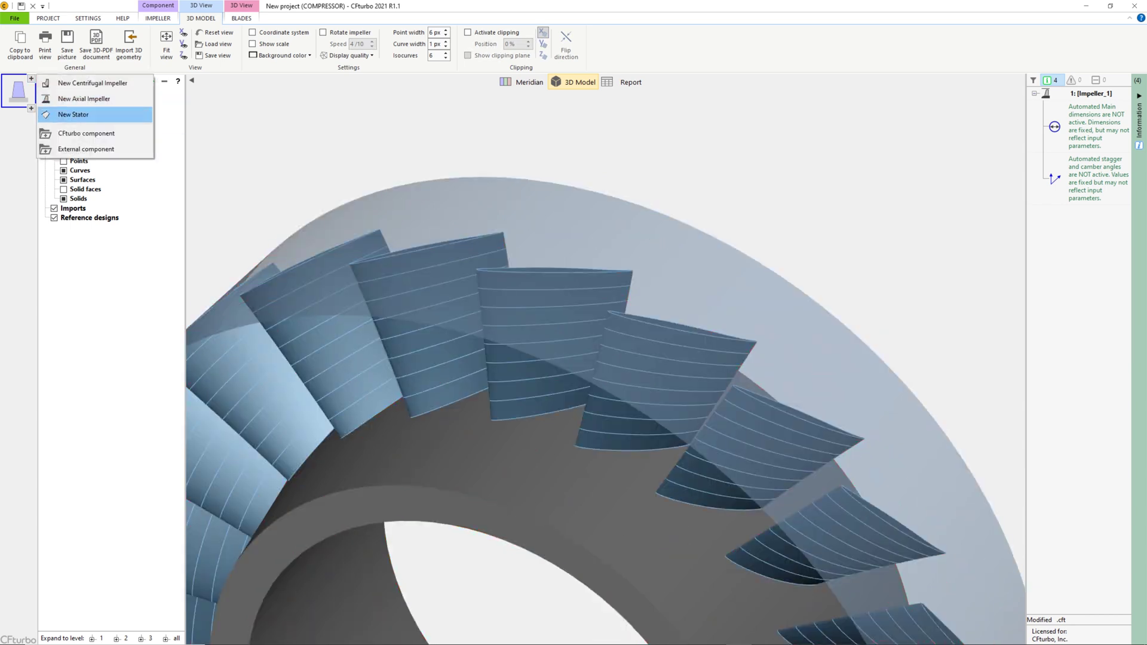
{"action": "left_click", "coordinate": [72, 114]}
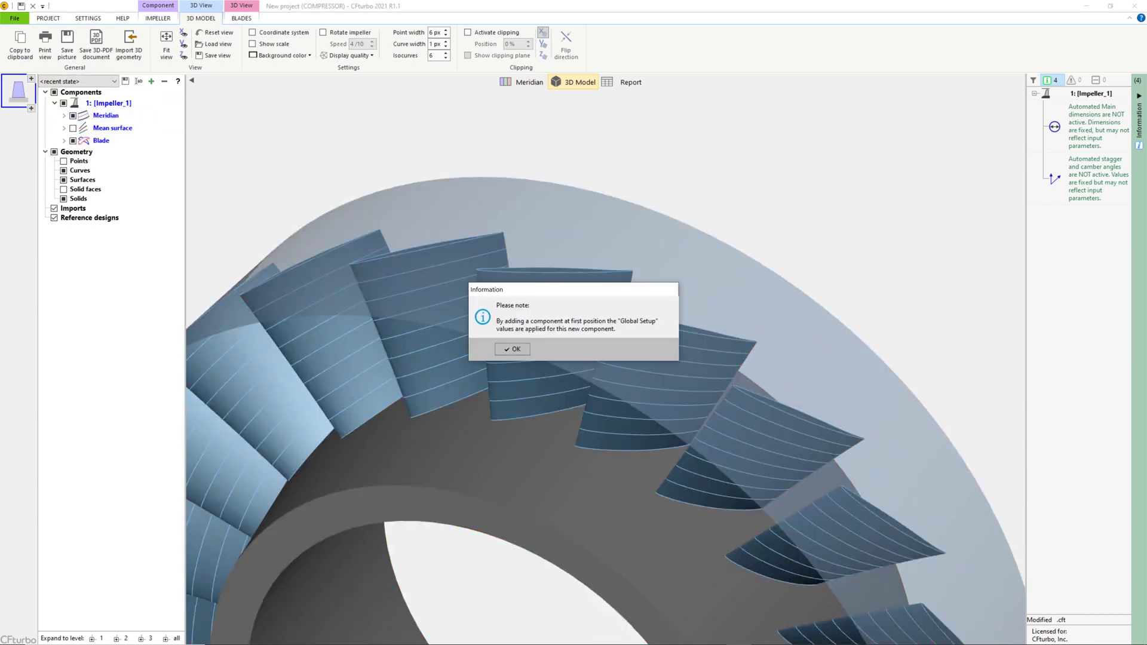
{"action": "key", "text": "Return"}
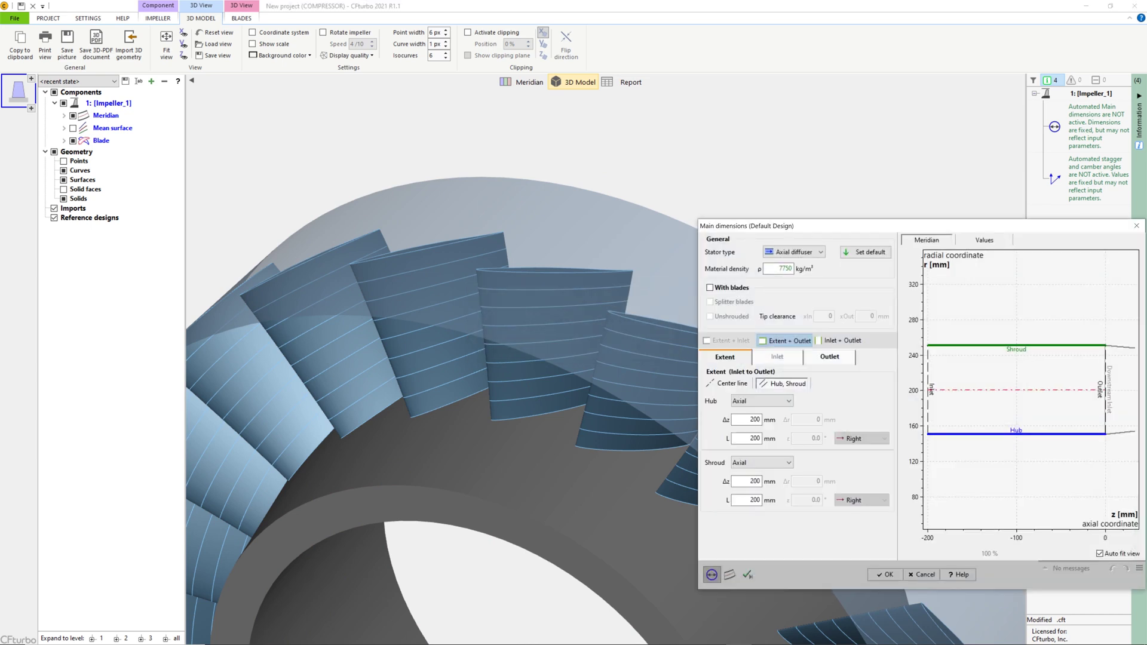
{"action": "left_click", "coordinate": [748, 574]}
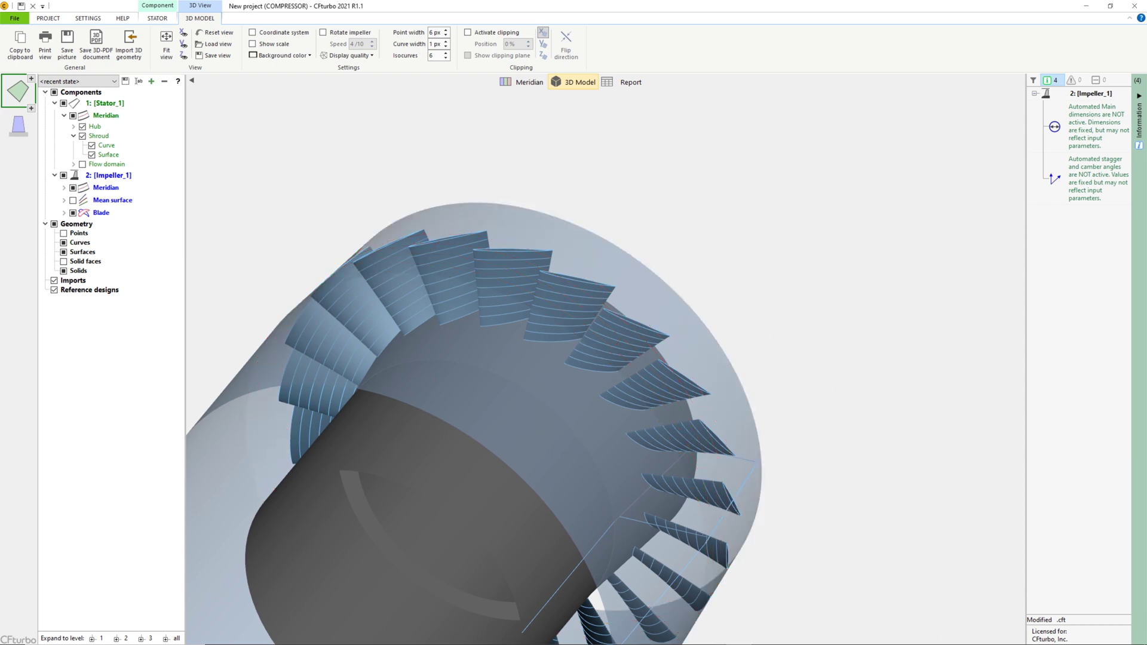
Add a new stator downstream of the impeller
{"action": "left_click", "coordinate": [19, 126]}
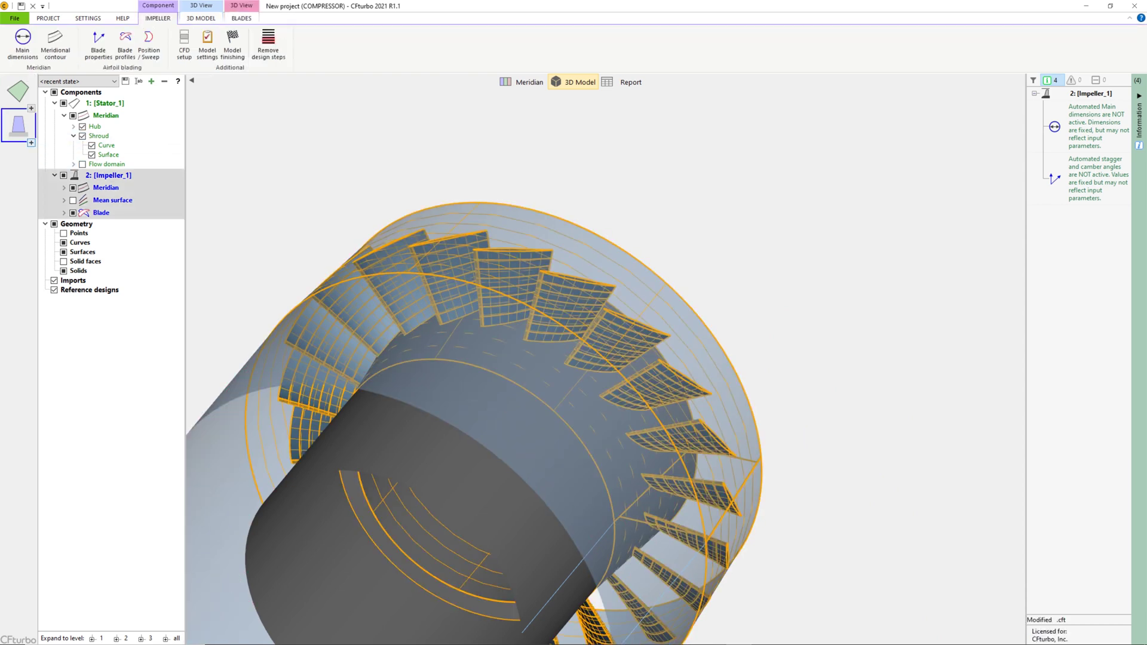
{"action": "left_click", "coordinate": [31, 143]}
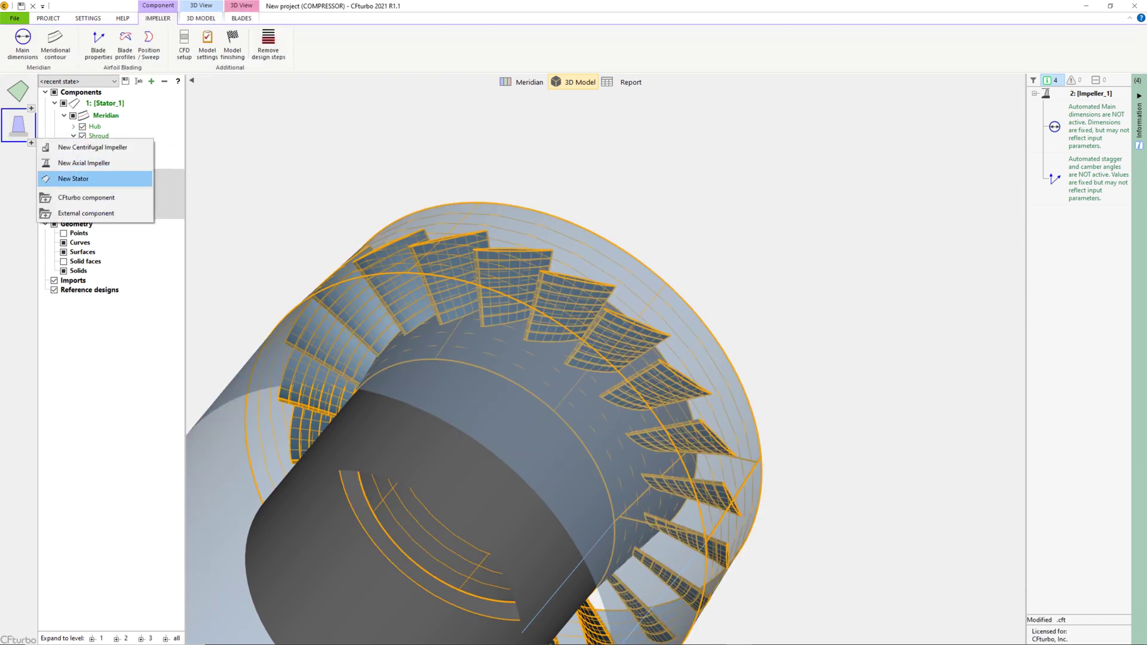
{"action": "left_click", "coordinate": [73, 179]}
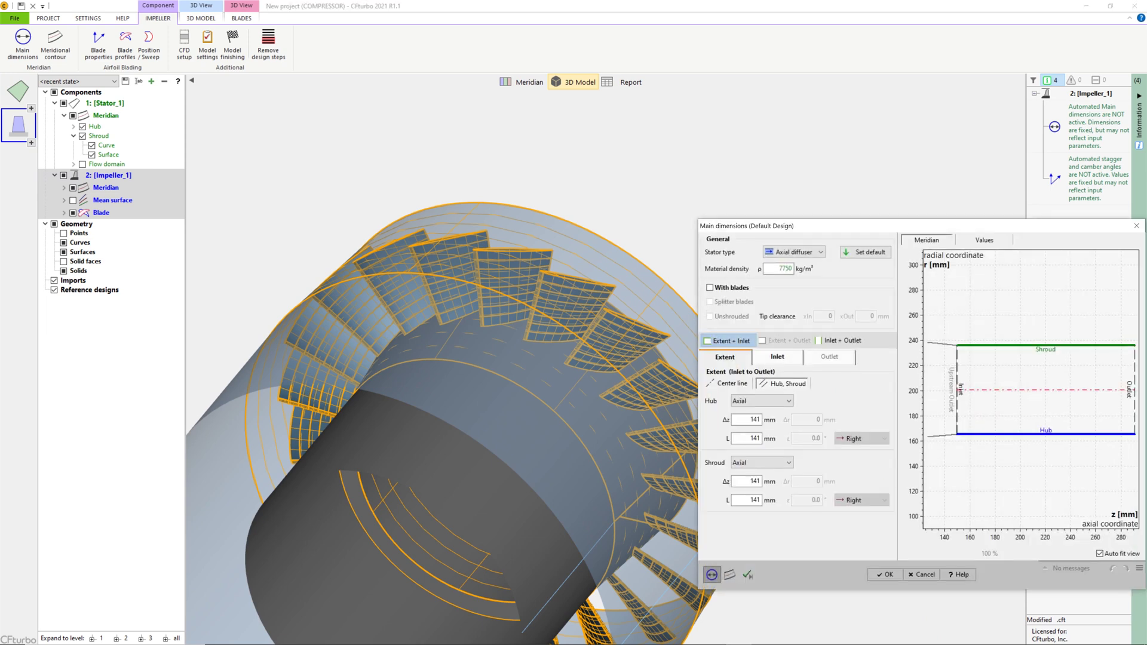
Set the downstream stator's axial extent to 300 mm at both hub and shroud and finish its design
{"action": "double_click", "coordinate": [747, 420]}
{"action": "type", "text": "300"}
{"action": "double_click", "coordinate": [755, 481]}
{"action": "type", "text": "3"}
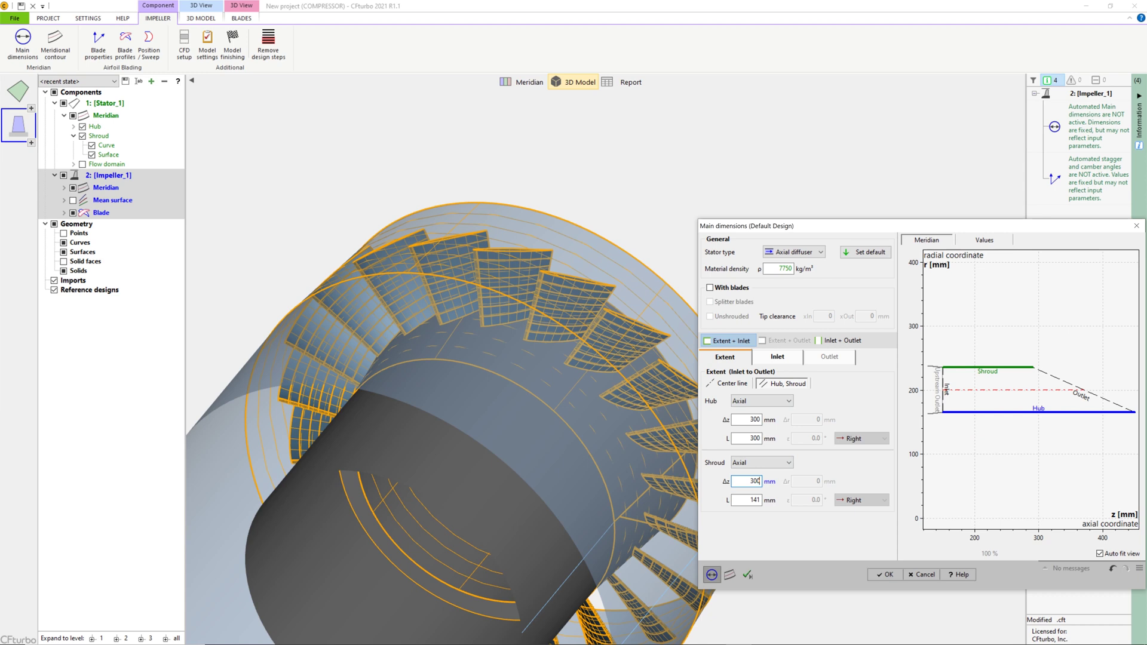
{"action": "type", "text": "00"}
{"action": "double_click", "coordinate": [751, 500]}
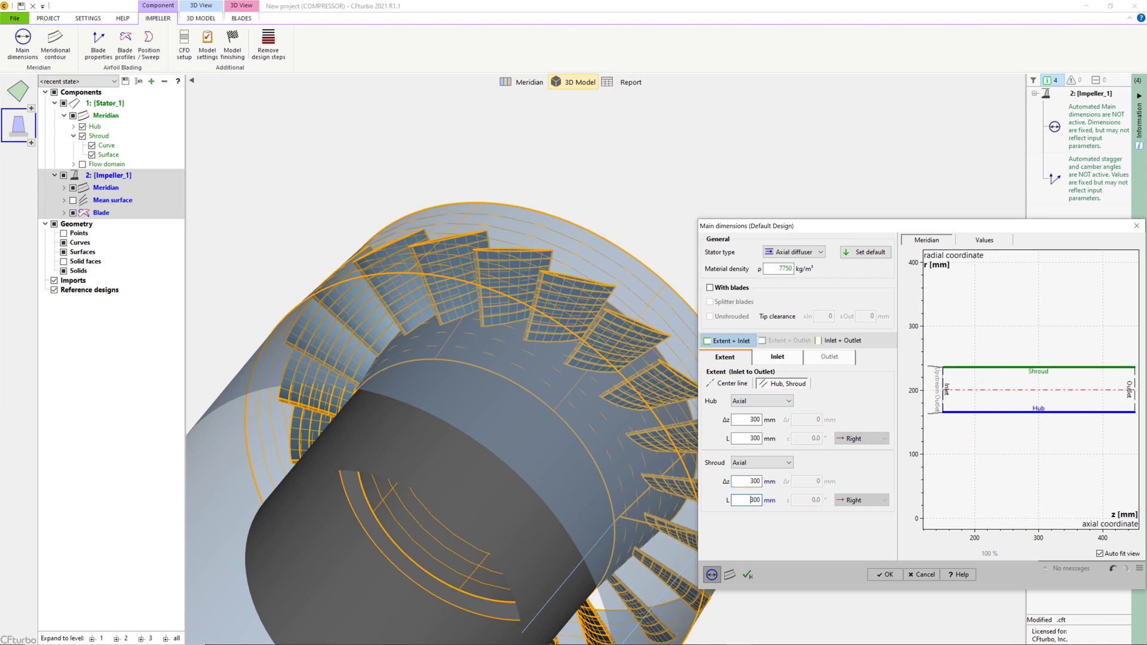
{"action": "left_click", "coordinate": [747, 575]}
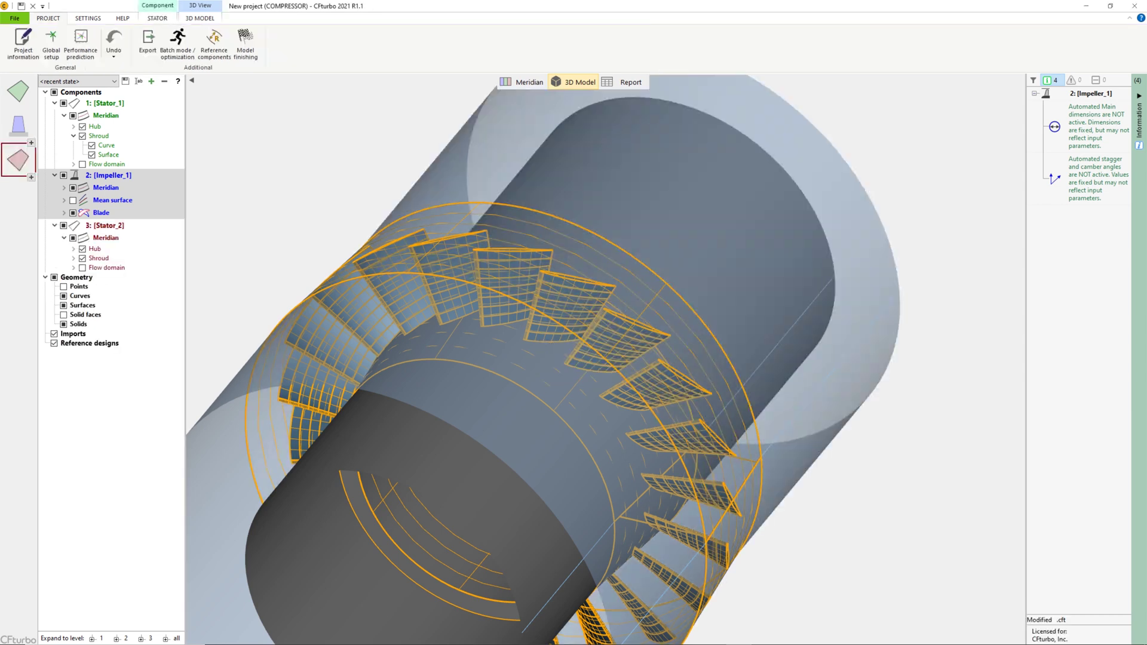
Examine the arrangement of the two stators and the impeller in the 3D model and the meridional view
{"action": "left_click_drag", "start_coordinate": [533, 420], "coordinate": [592, 389]}
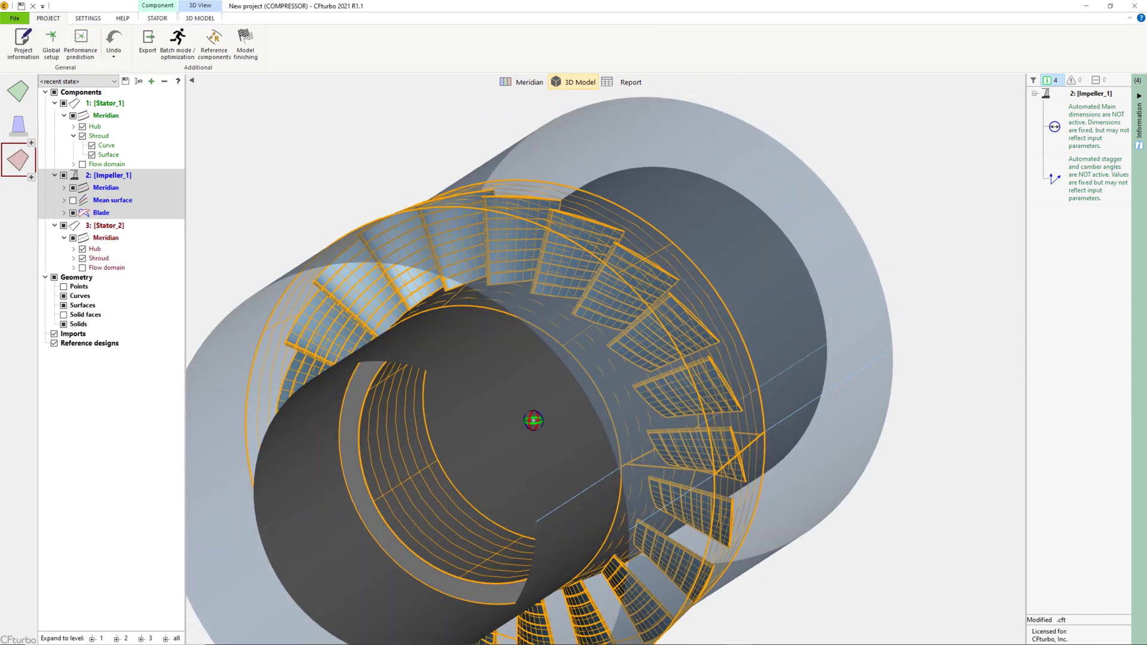
{"action": "left_click_drag", "start_coordinate": [863, 387], "coordinate": [732, 237]}
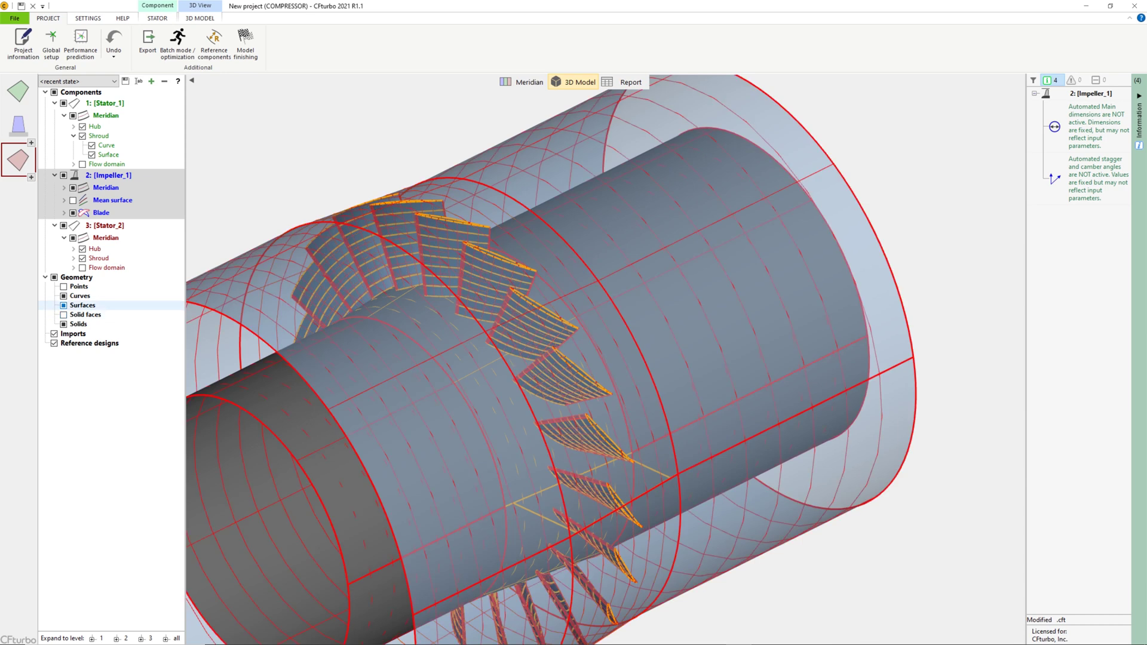
{"action": "left_click", "coordinate": [106, 267]}
{"action": "middle_click_drag", "start_coordinate": [538, 358], "coordinate": [656, 384]}
{"action": "scroll", "coordinate": [605, 362], "scroll_direction": "up", "scroll_amount": 5}
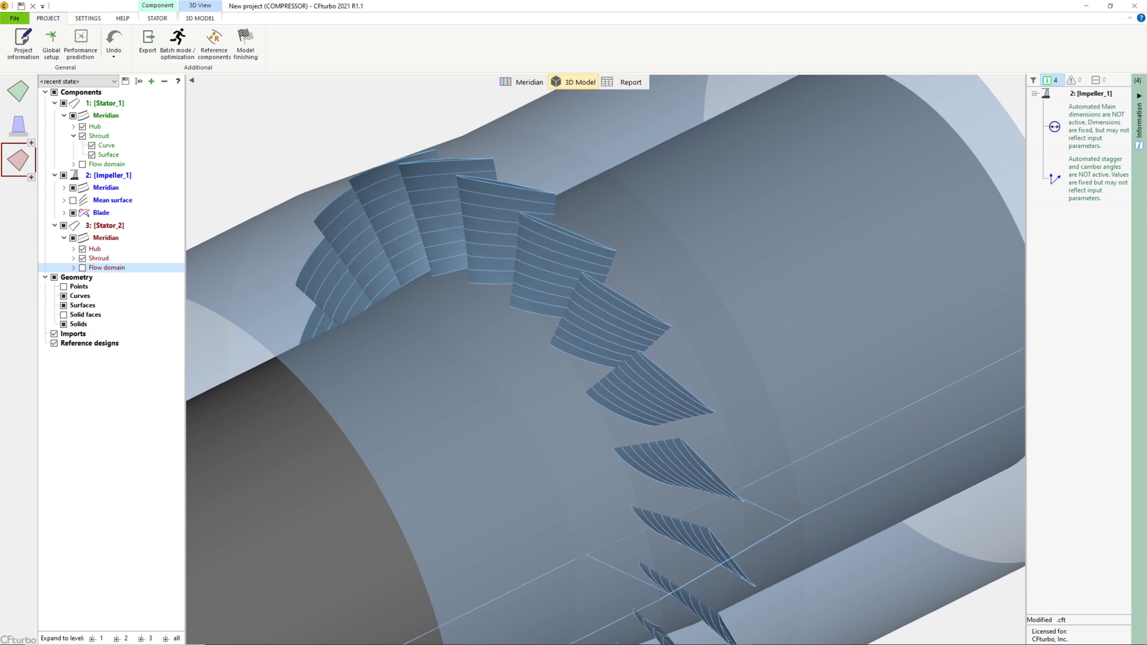
{"action": "left_click", "coordinate": [522, 82]}
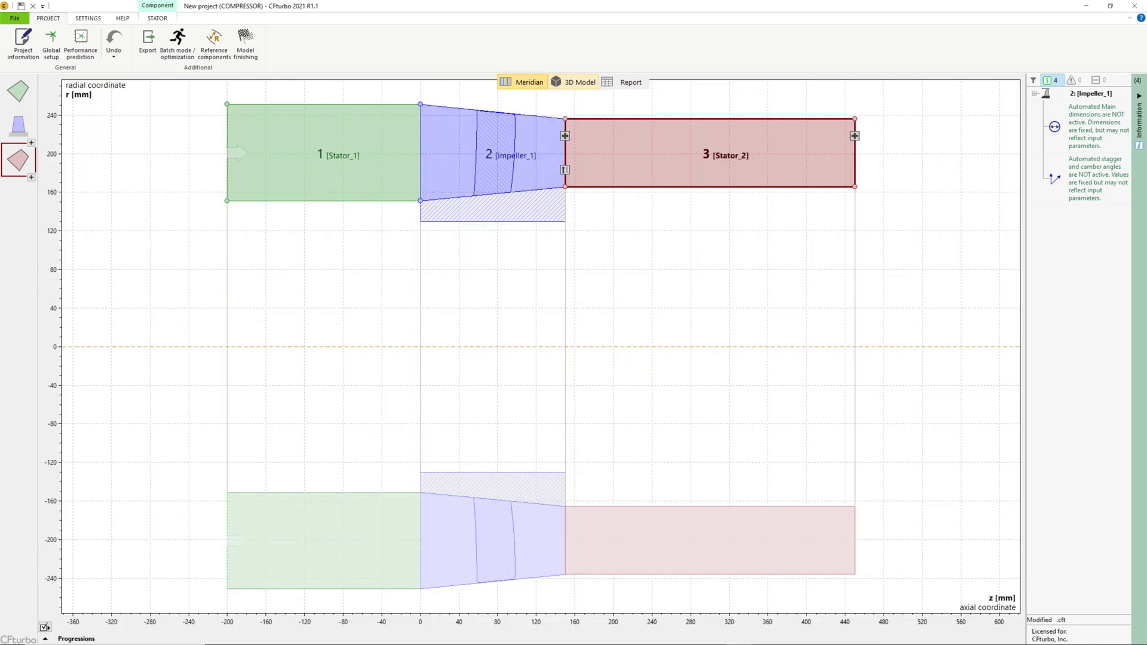
{"action": "left_click", "coordinate": [573, 82]}
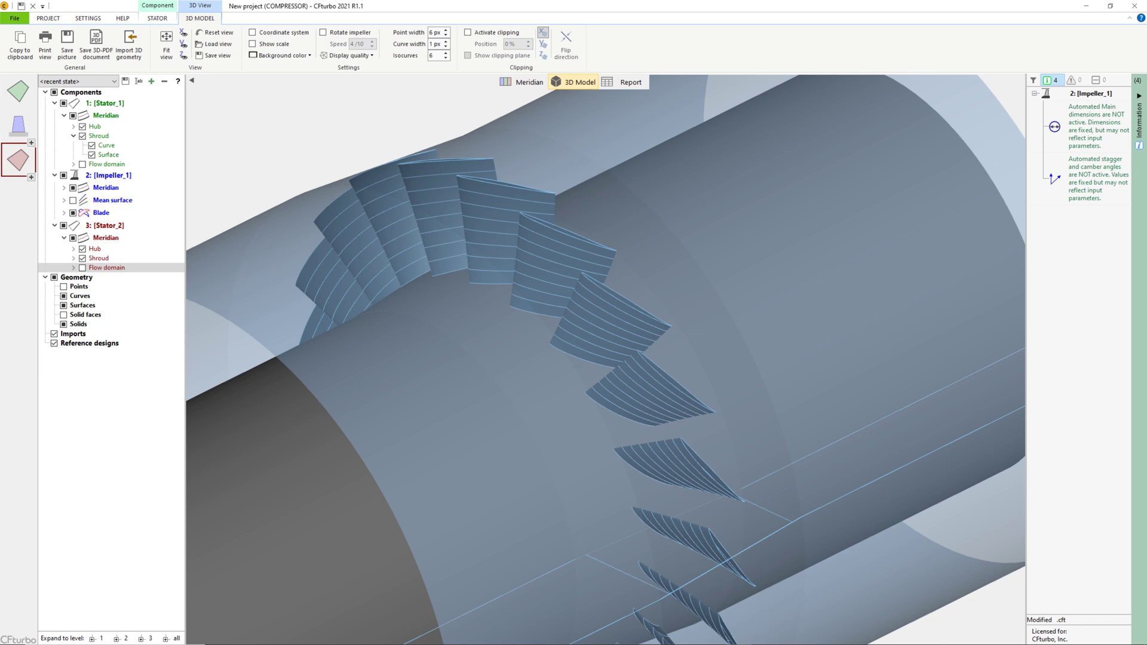
Run the impeller's model finishing with solid trimming and a hub fillet radius of 1 mm
{"action": "left_click", "coordinate": [18, 129]}
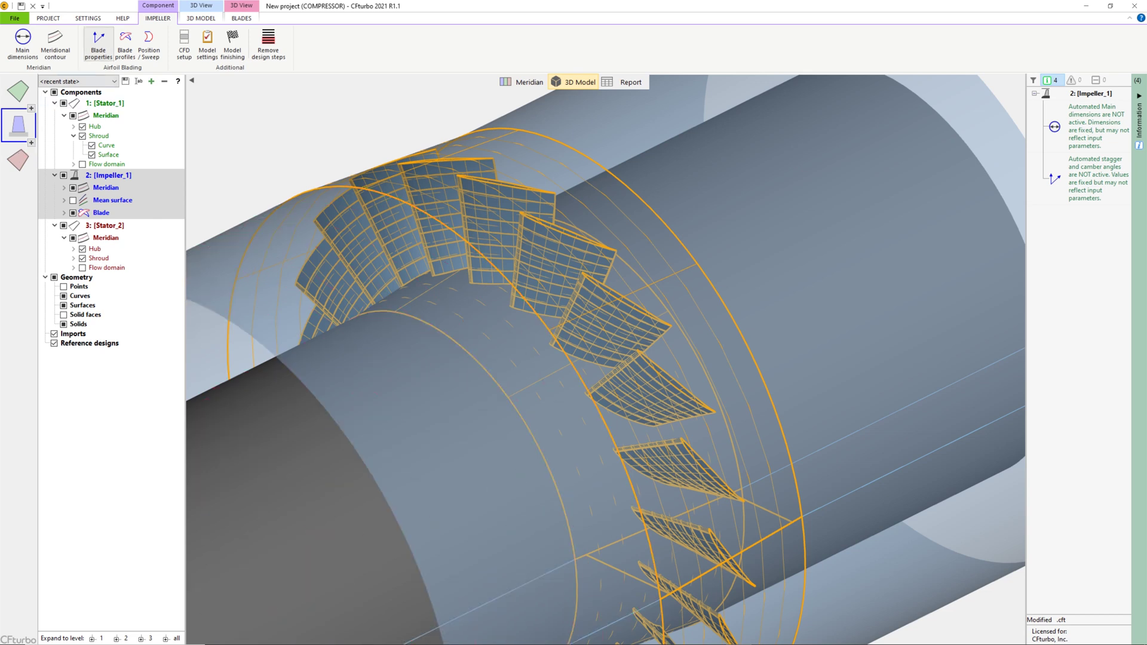
{"action": "left_click", "coordinate": [233, 45]}
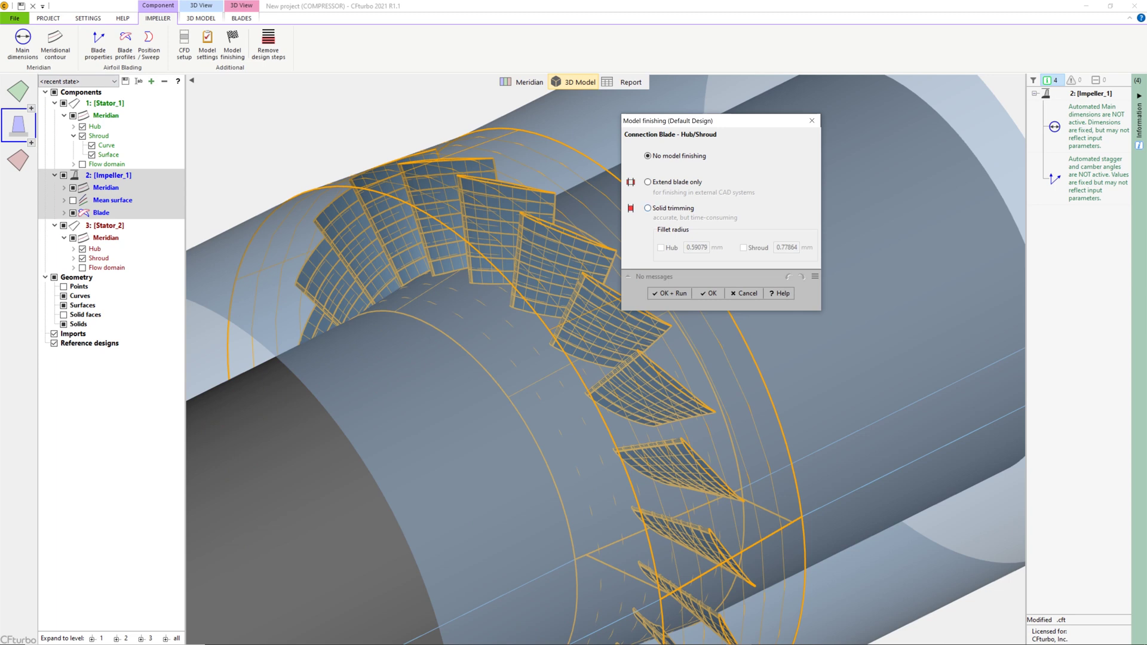
{"action": "left_click", "coordinate": [648, 208]}
{"action": "left_click", "coordinate": [661, 247]}
{"action": "type", "text": "1"}
{"action": "left_click", "coordinate": [669, 294]}
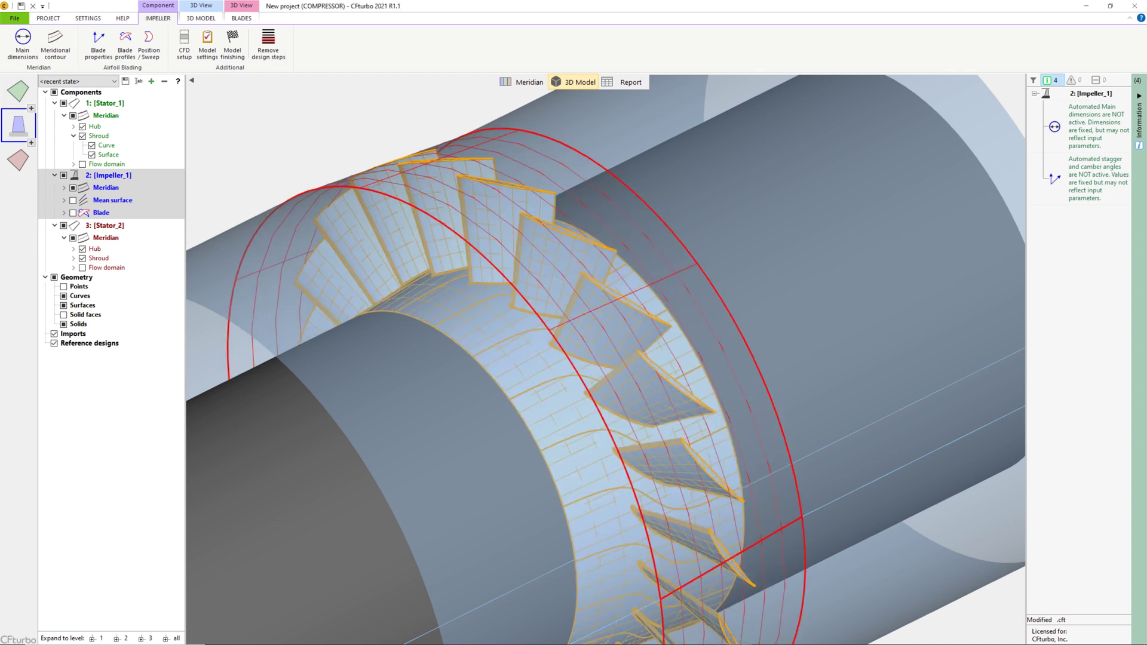
Hide the Stator_1 shroud and the impeller's shroud casing walls, and examine the fillets where the blades meet the hub
{"action": "scroll", "coordinate": [785, 289], "scroll_direction": "up", "scroll_amount": 1}
{"action": "middle_click_drag", "start_coordinate": [785, 289], "coordinate": [854, 285]}
{"action": "left_click", "coordinate": [83, 268]}
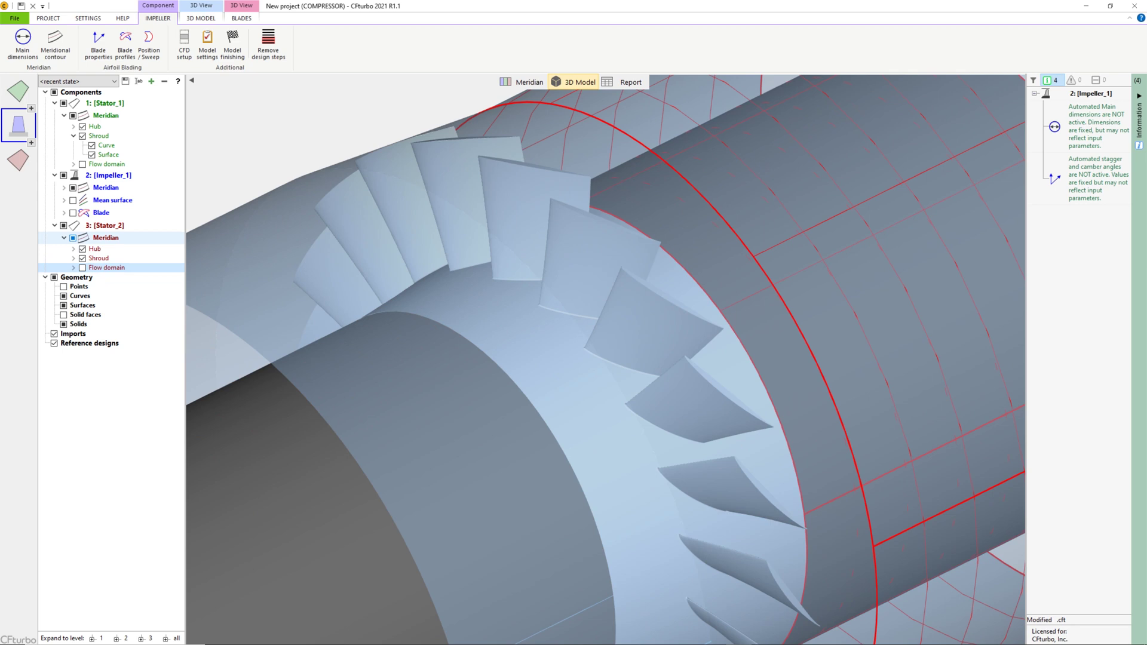
{"action": "left_click", "coordinate": [83, 135]}
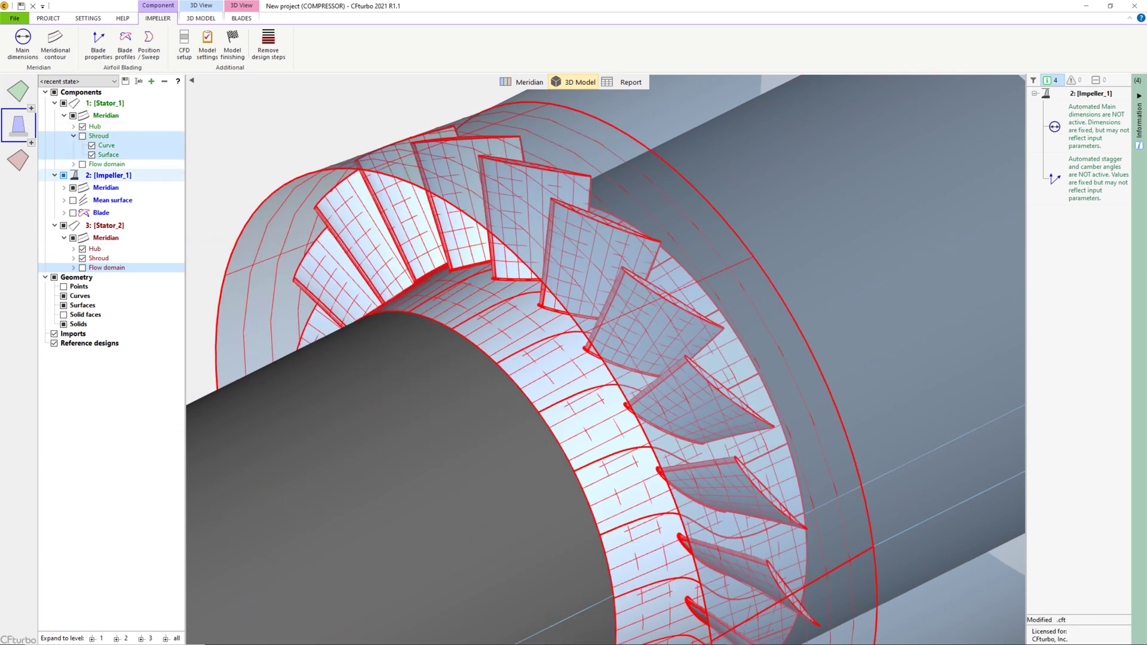
{"action": "left_click", "coordinate": [64, 187]}
{"action": "left_click", "coordinate": [83, 208]}
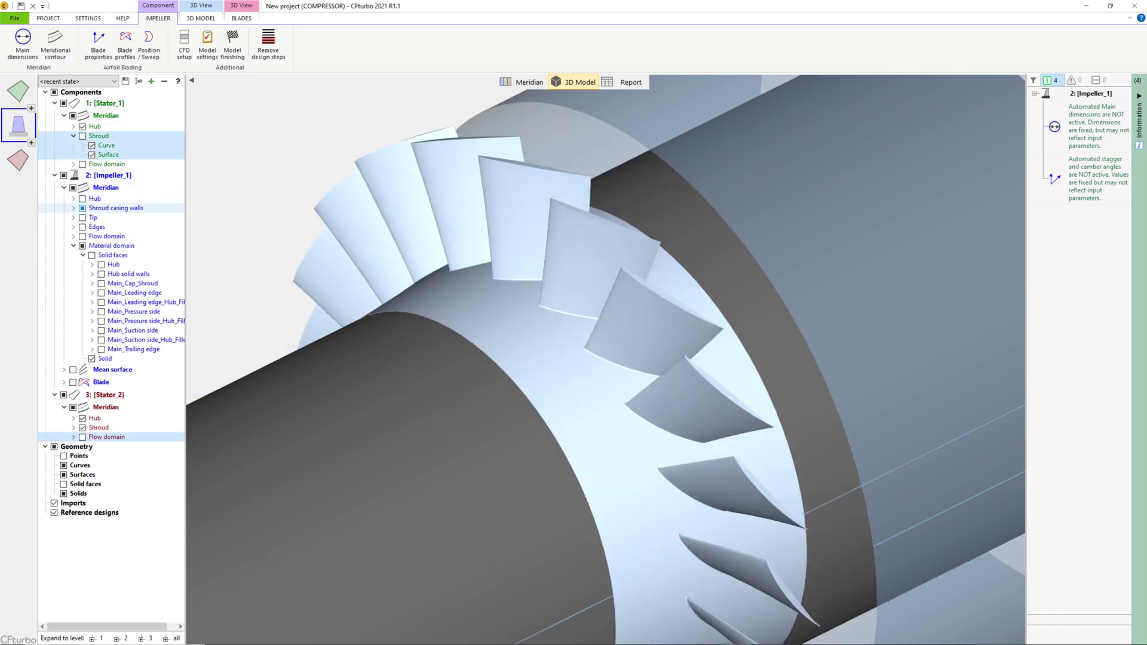
{"action": "scroll", "coordinate": [559, 288], "scroll_direction": "up", "scroll_amount": 5}
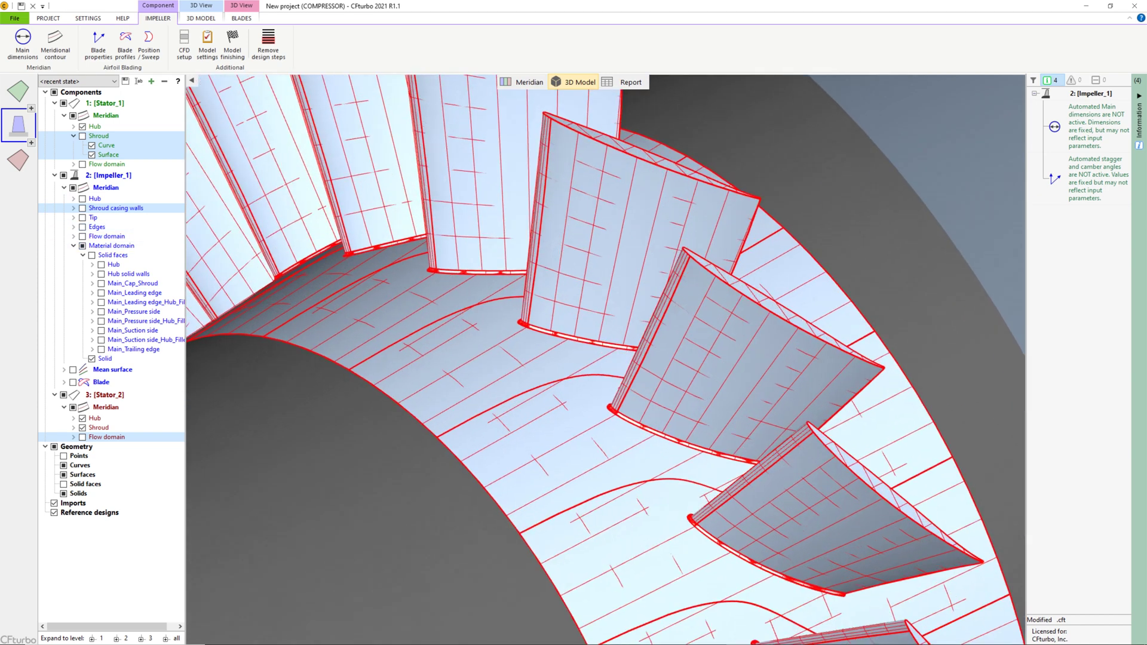
{"action": "scroll", "coordinate": [540, 296], "scroll_direction": "up", "scroll_amount": 2}
{"action": "middle_click_drag", "start_coordinate": [541, 296], "coordinate": [786, 516]}
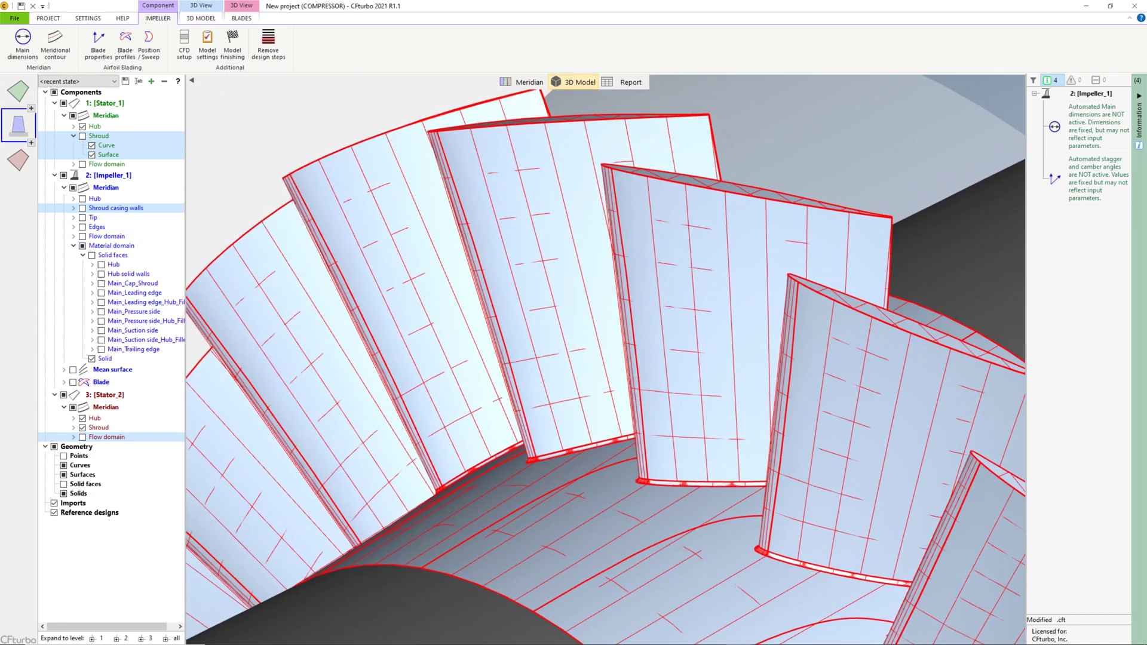
{"action": "left_click", "coordinate": [93, 217]}
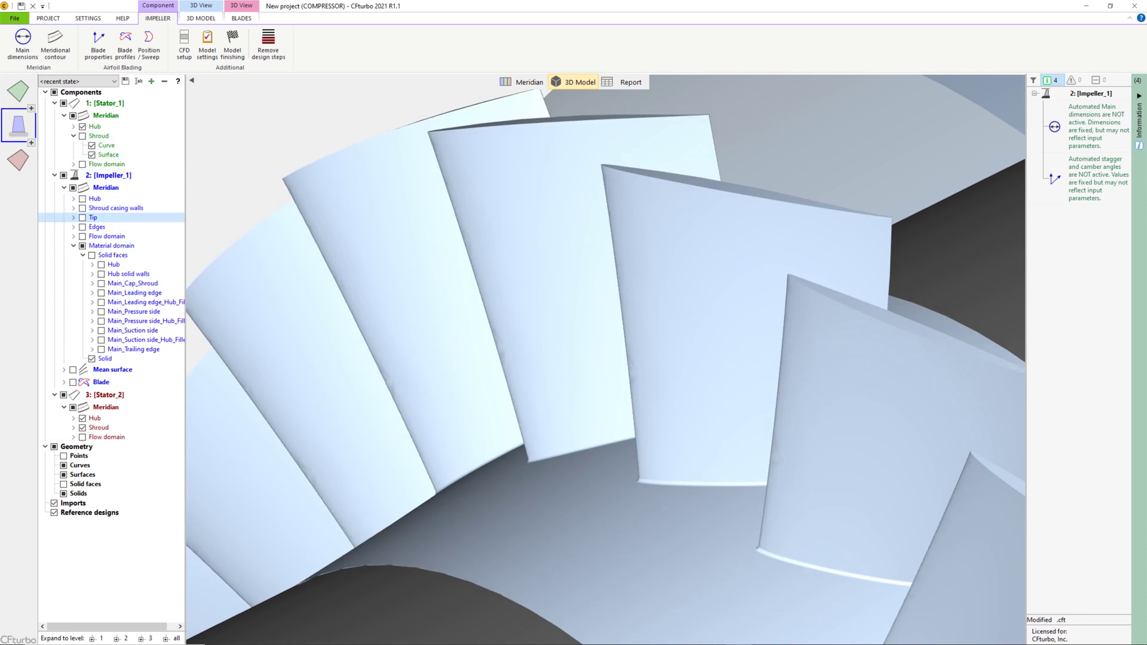
Show the impeller's shroud casing walls and the Stator_1 shroud again in the 3D model
{"action": "left_click_drag", "start_coordinate": [605, 334], "coordinate": [591, 514]}
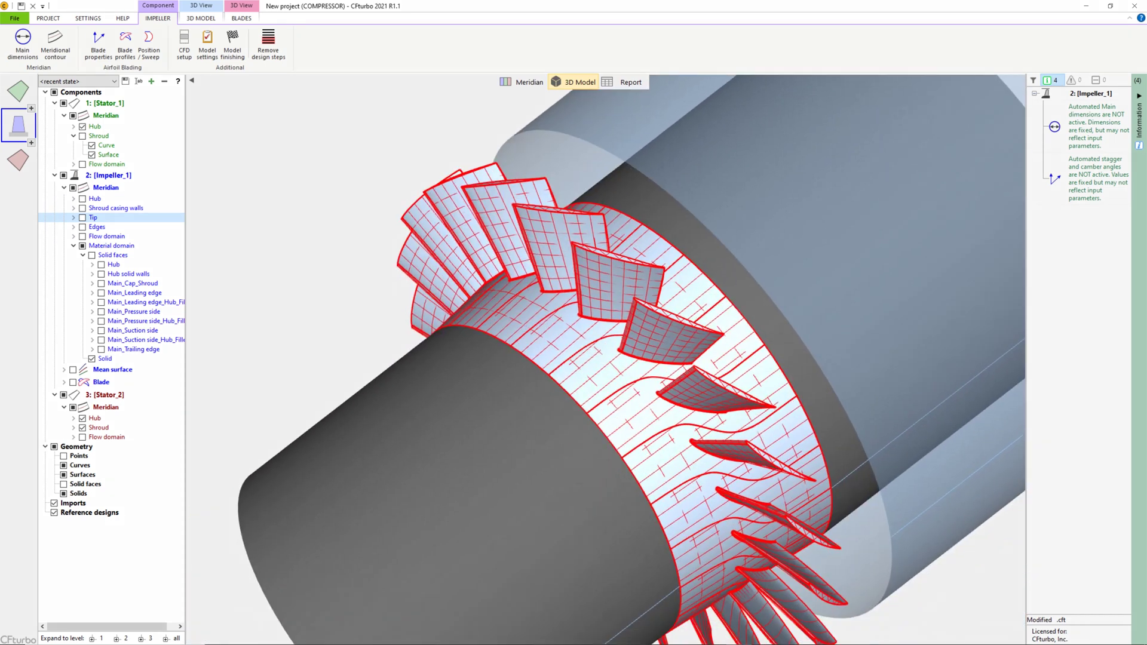
{"action": "left_click_drag", "start_coordinate": [413, 310], "coordinate": [534, 246]}
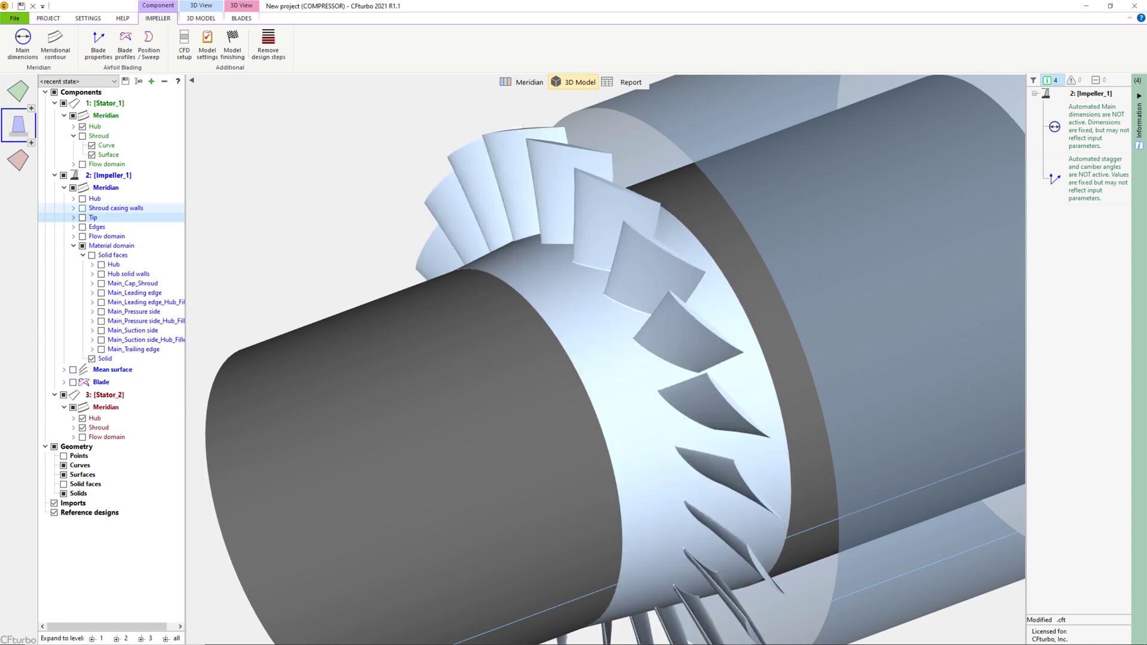
{"action": "left_click", "coordinate": [83, 208]}
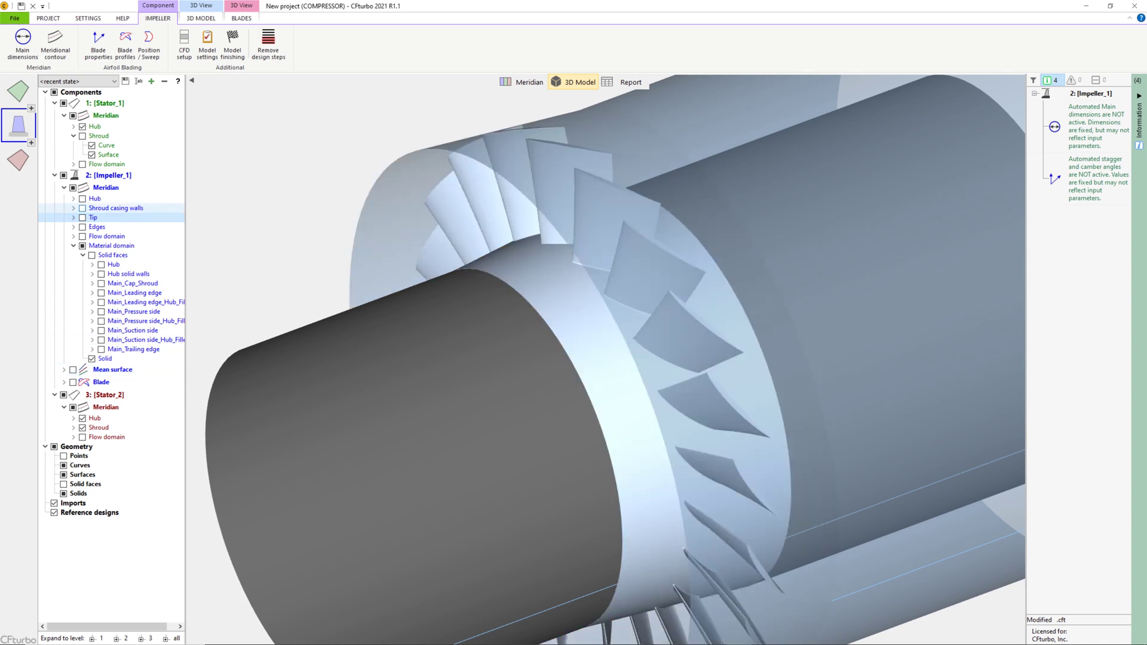
{"action": "left_click", "coordinate": [83, 136]}
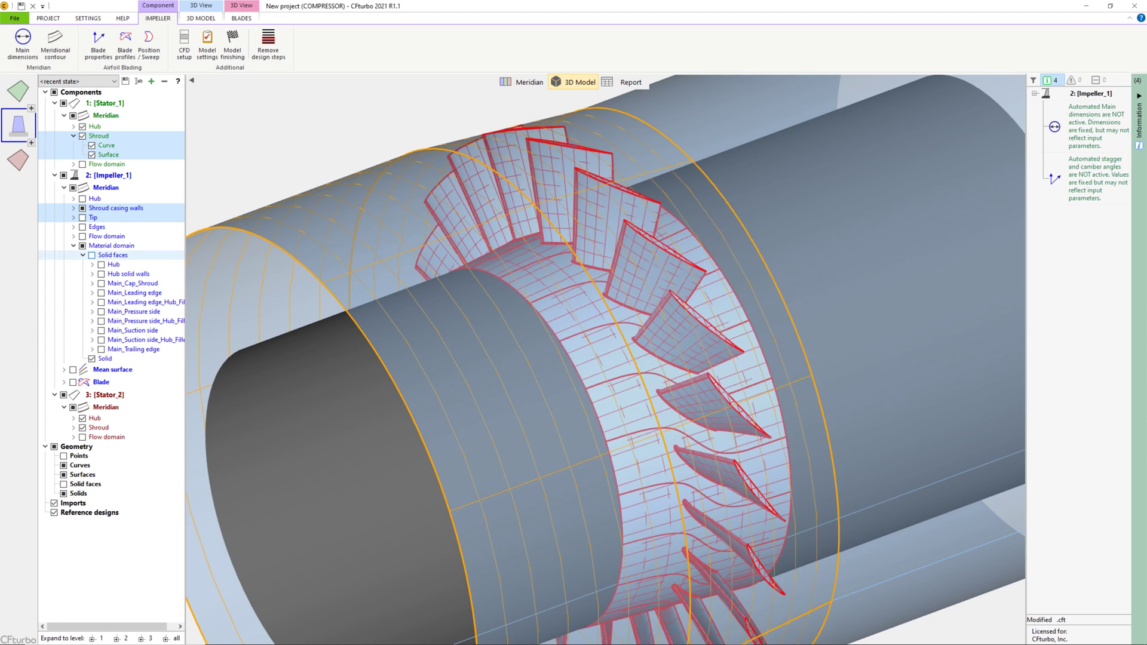
{"action": "left_click", "coordinate": [106, 236]}
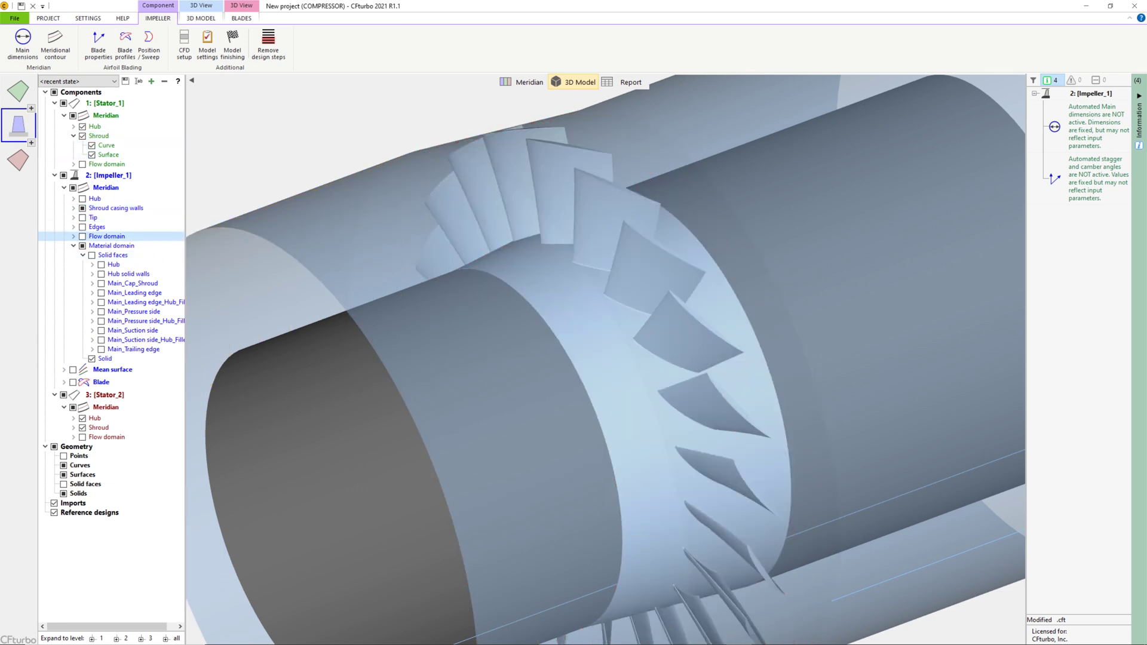
Save the project as CFturbo ROTOR21.19 airfoil v3.cft in the existing cft folder
{"action": "left_click", "coordinate": [48, 18]}
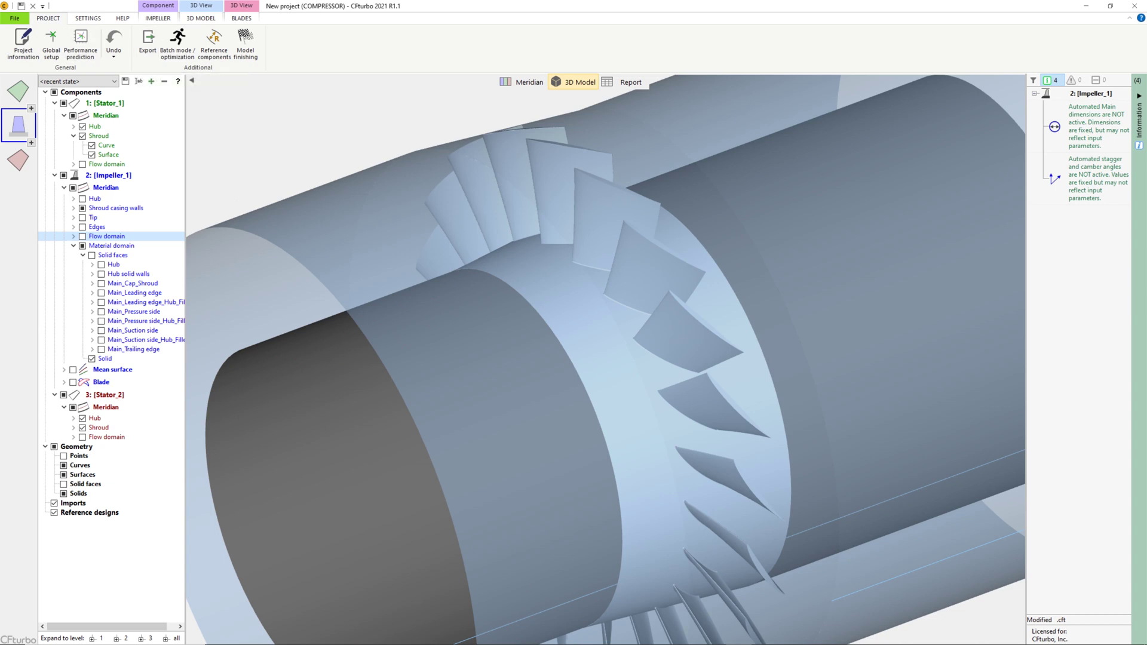
{"action": "left_click", "coordinate": [15, 18]}
{"action": "left_click", "coordinate": [36, 128]}
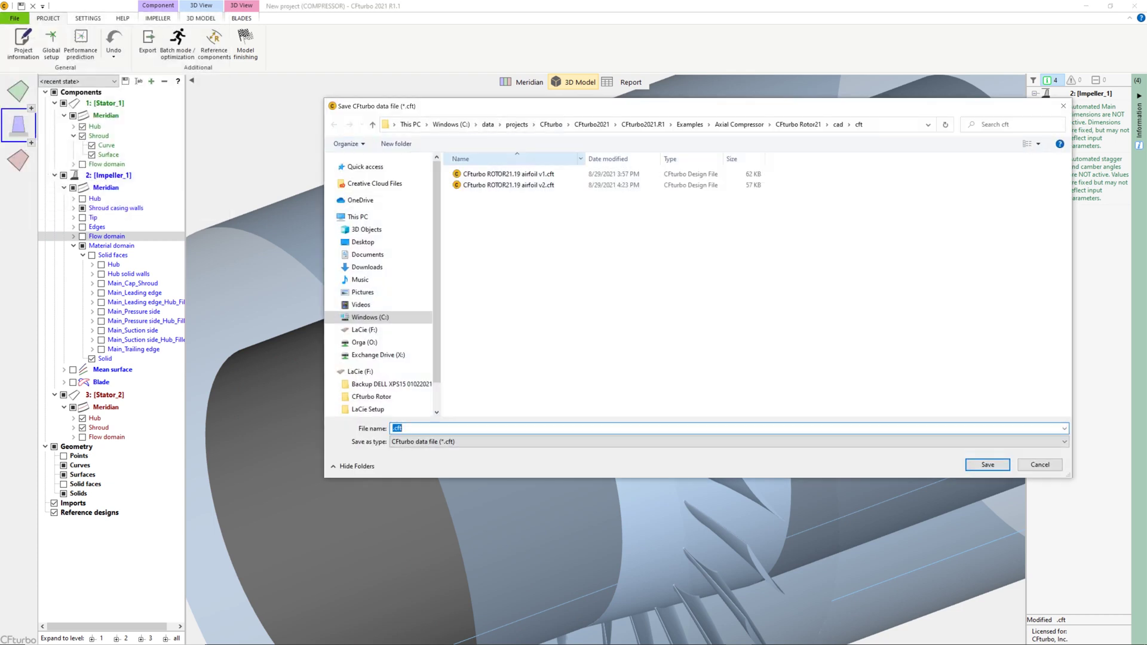
{"action": "left_click", "coordinate": [507, 185]}
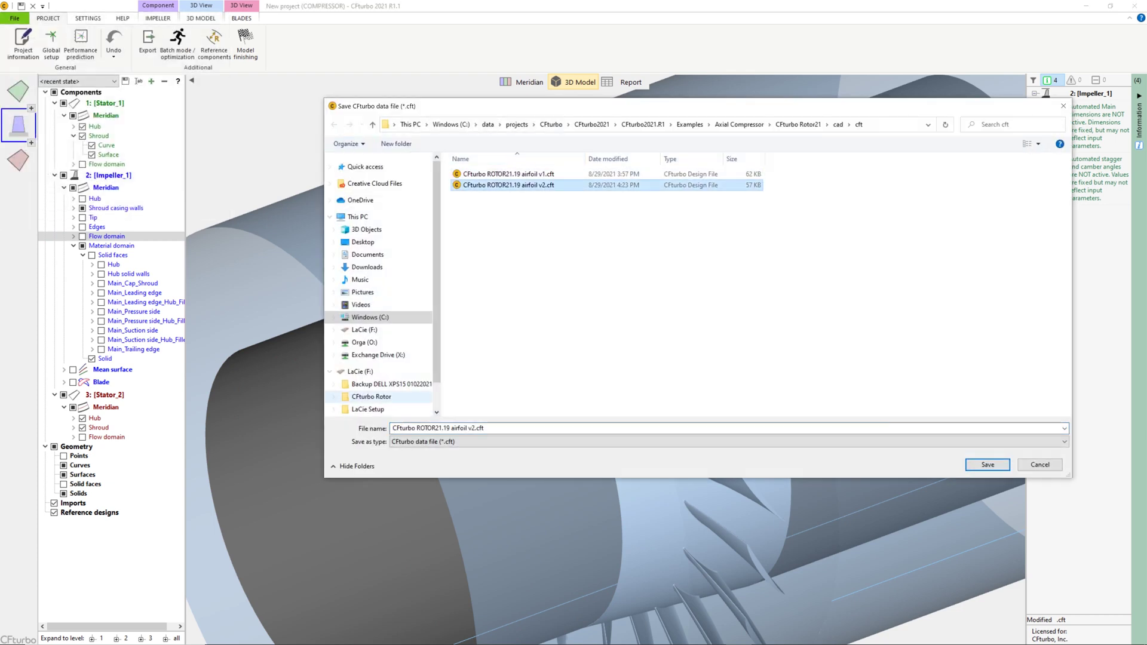
{"action": "left_click", "coordinate": [474, 428]}
{"action": "left_click", "coordinate": [474, 428]}
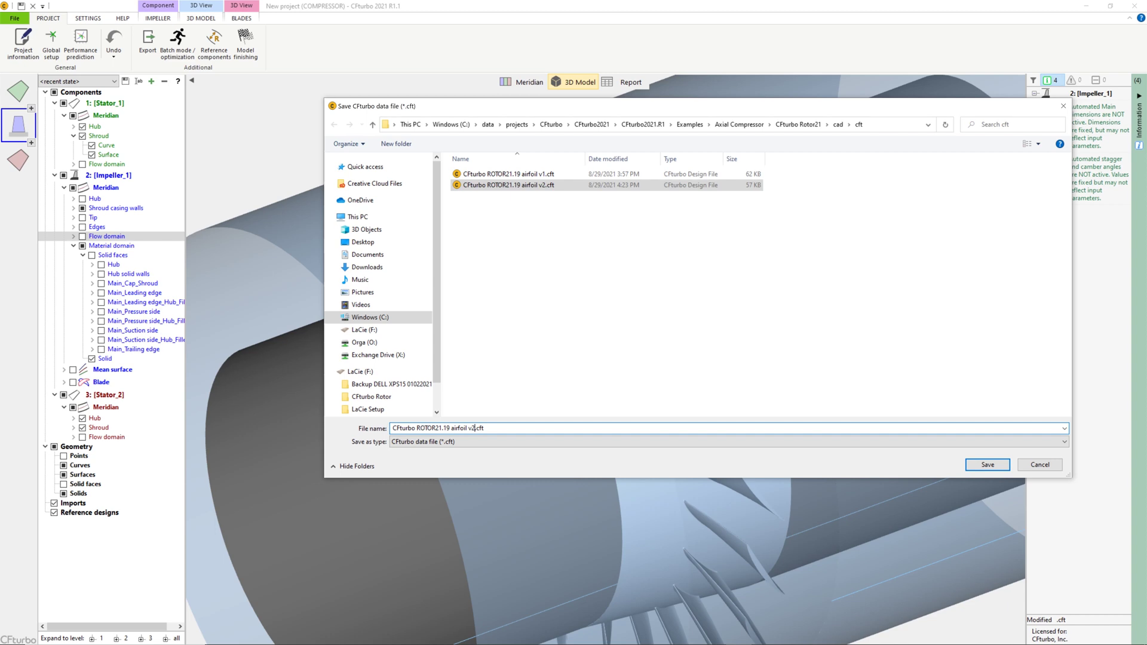
{"action": "type", "text": "3"}
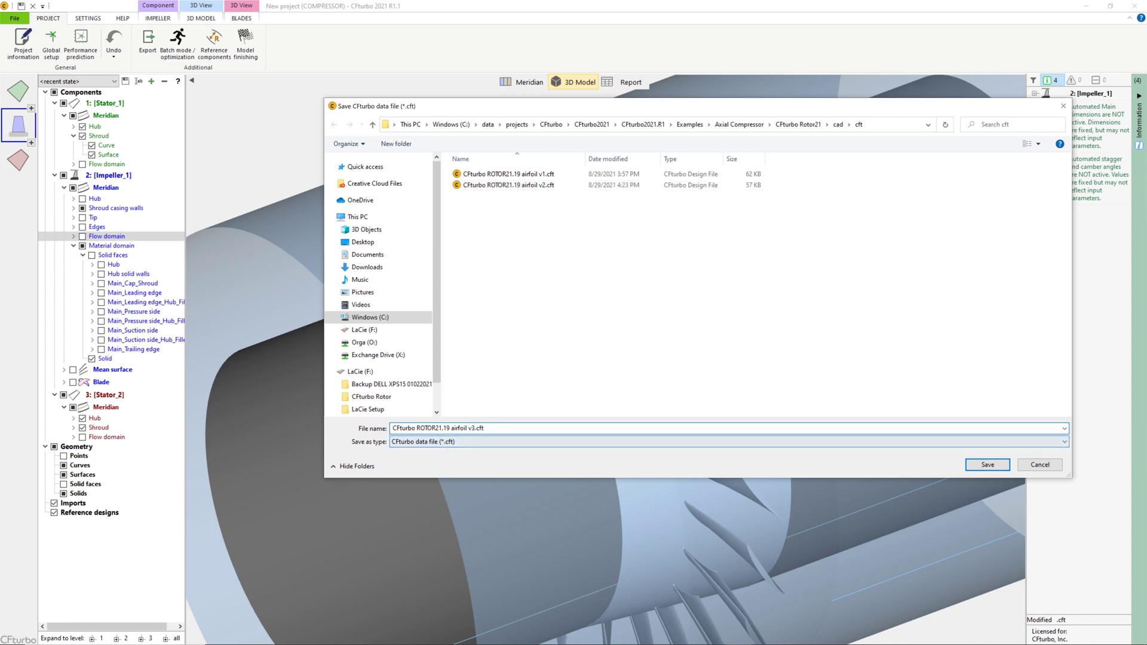
{"action": "left_click", "coordinate": [988, 465]}
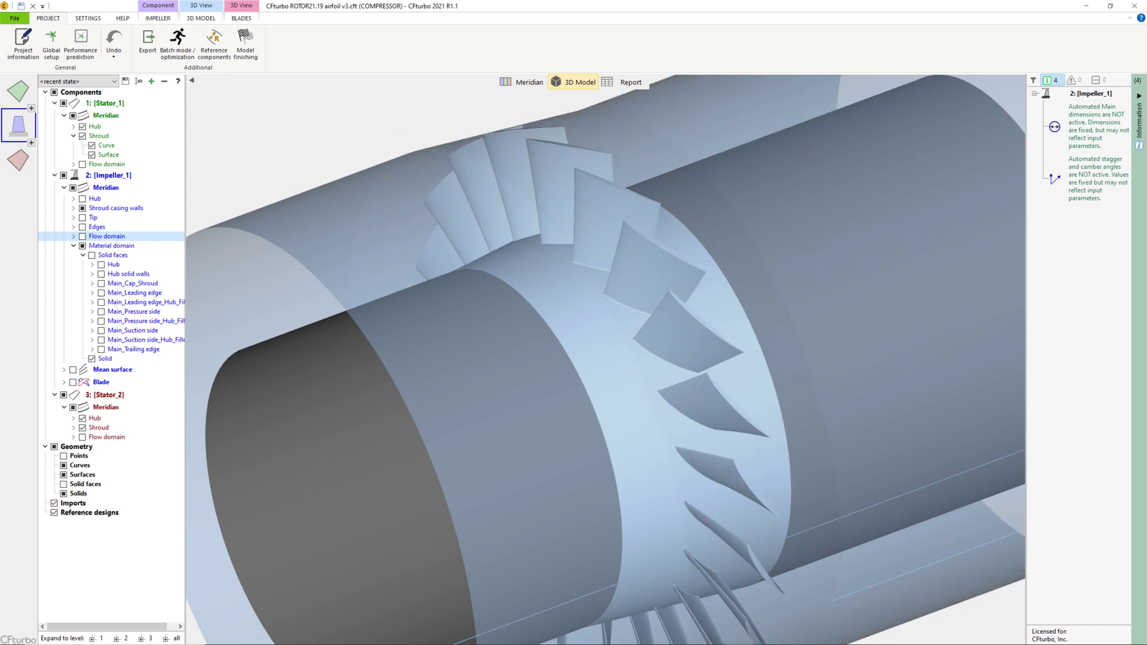
Open the project export, include Stator_1, Impeller_1 and Stator_2, and review the available CAD and CFD export interfaces
{"action": "left_click", "coordinate": [148, 42]}
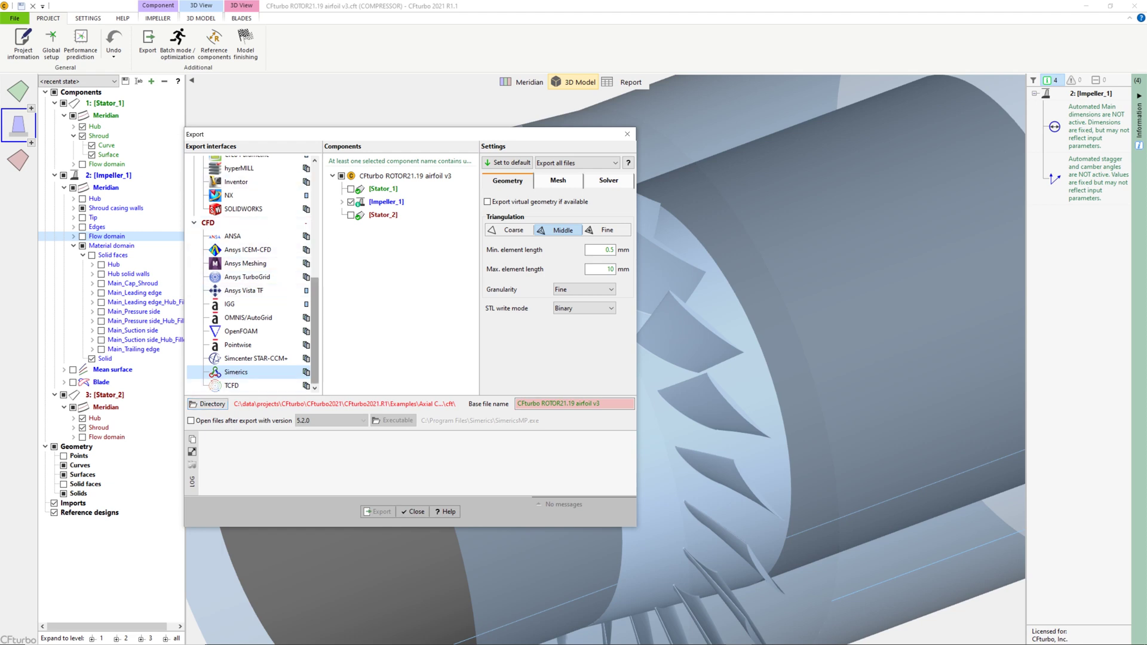
{"action": "left_click_drag", "start_coordinate": [314, 329], "coordinate": [314, 218]}
{"action": "left_click", "coordinate": [341, 175]}
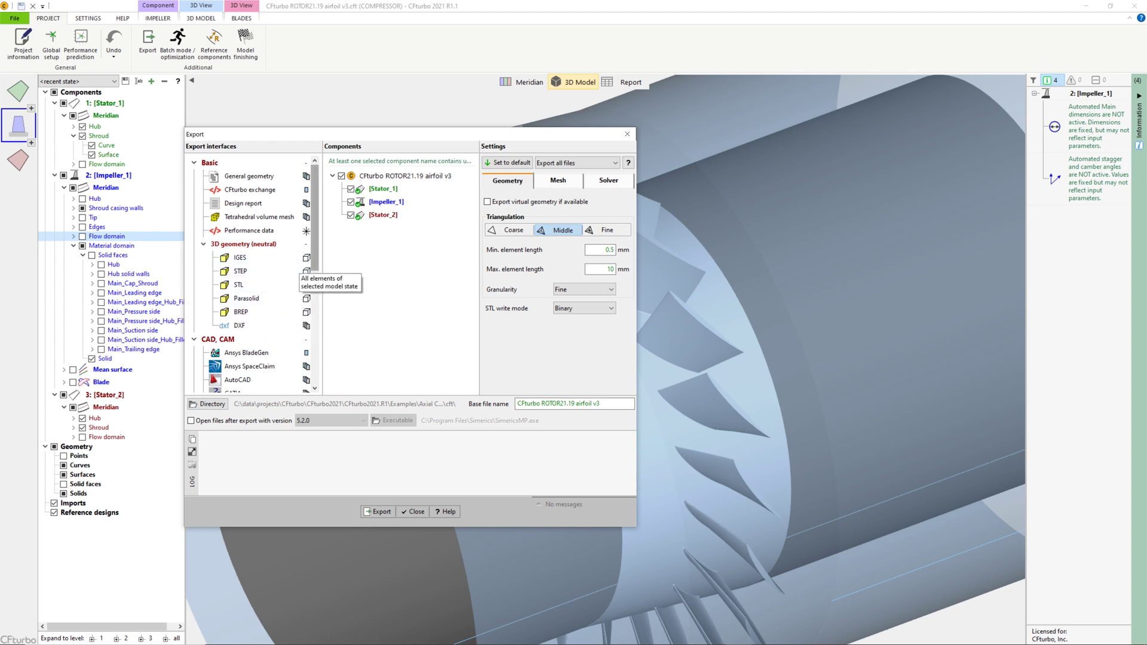
{"action": "scroll", "coordinate": [287, 263], "scroll_direction": "down", "scroll_amount": 5}
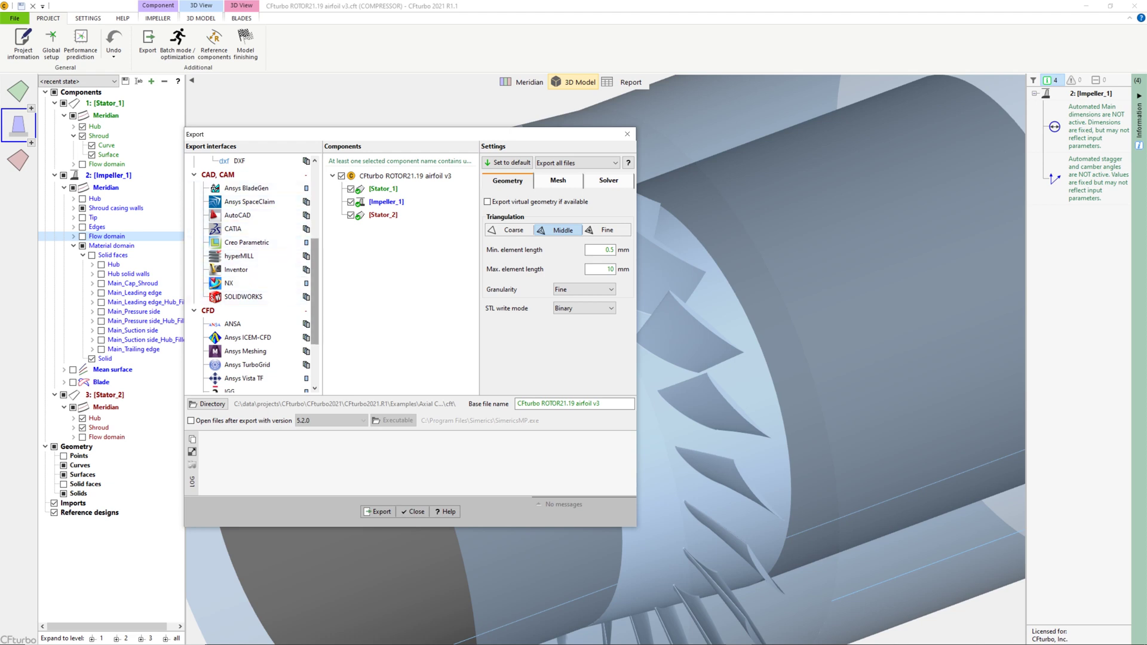
{"action": "scroll", "coordinate": [251, 335], "scroll_direction": "down", "scroll_amount": 2}
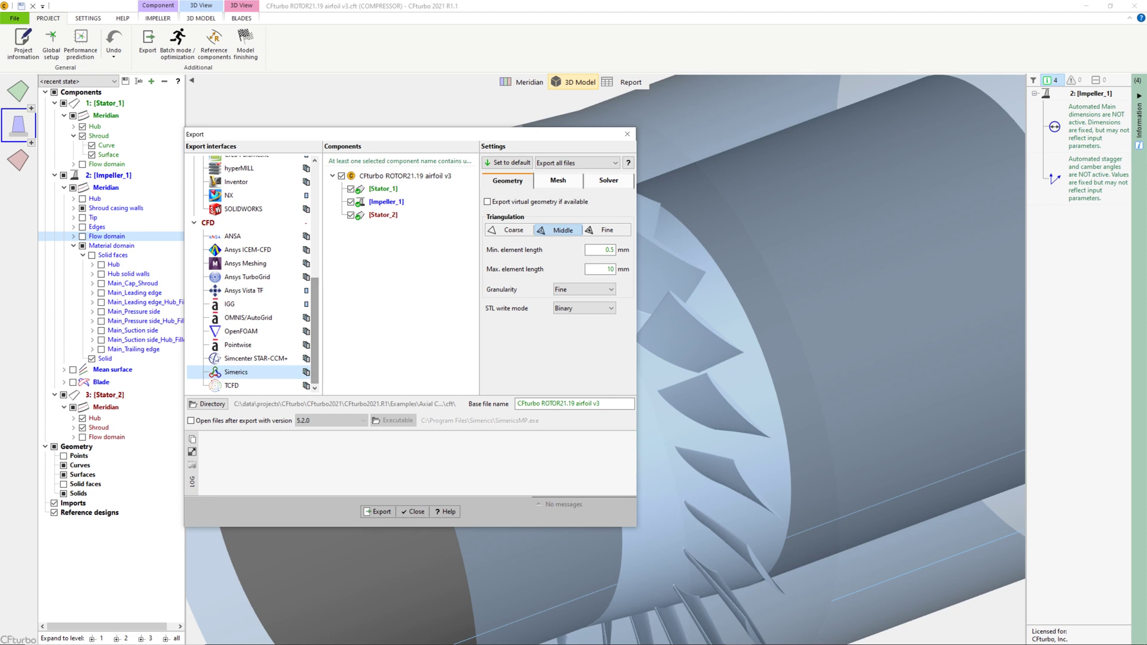